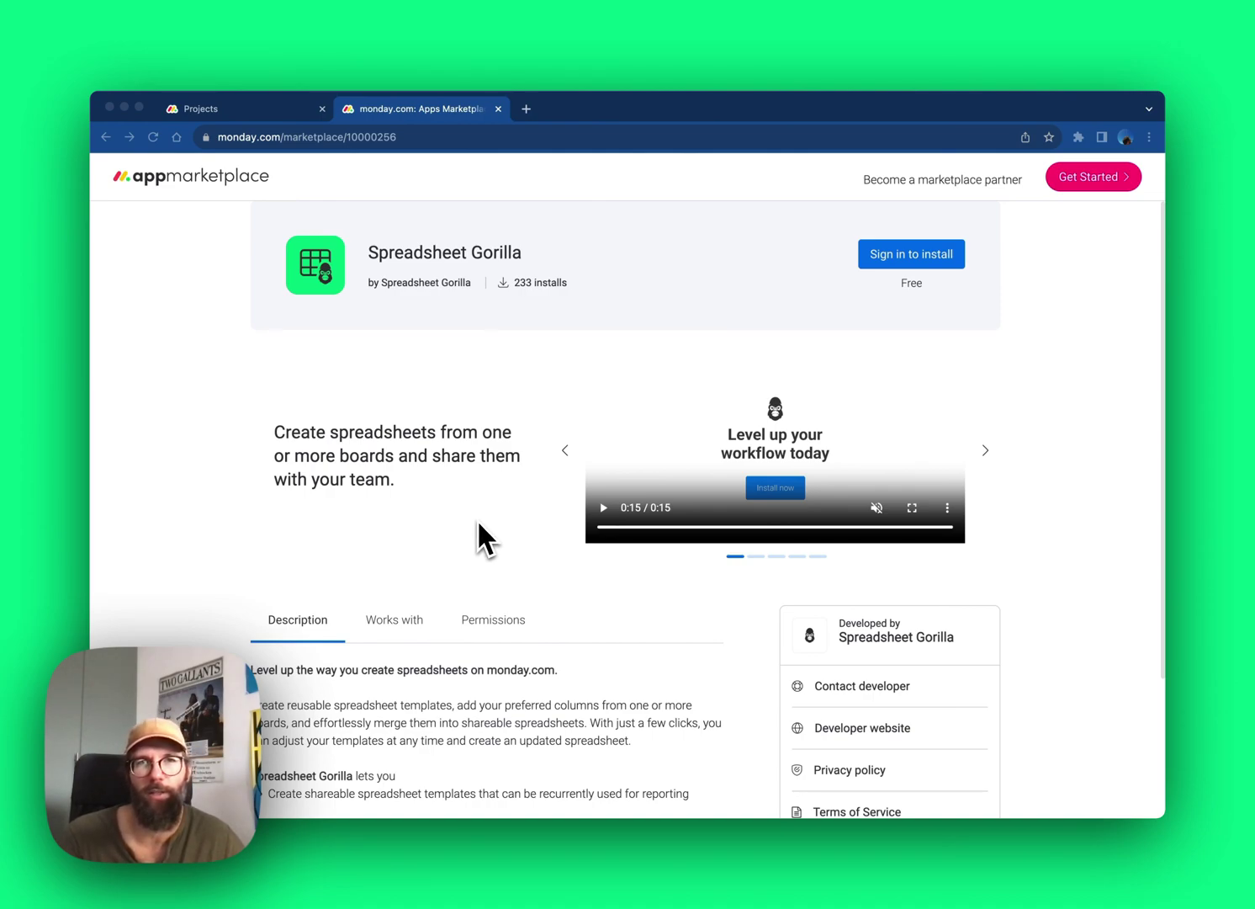
Check the Invoices board's amounts and linked projects, then return to the Projects board.
click(274, 108)
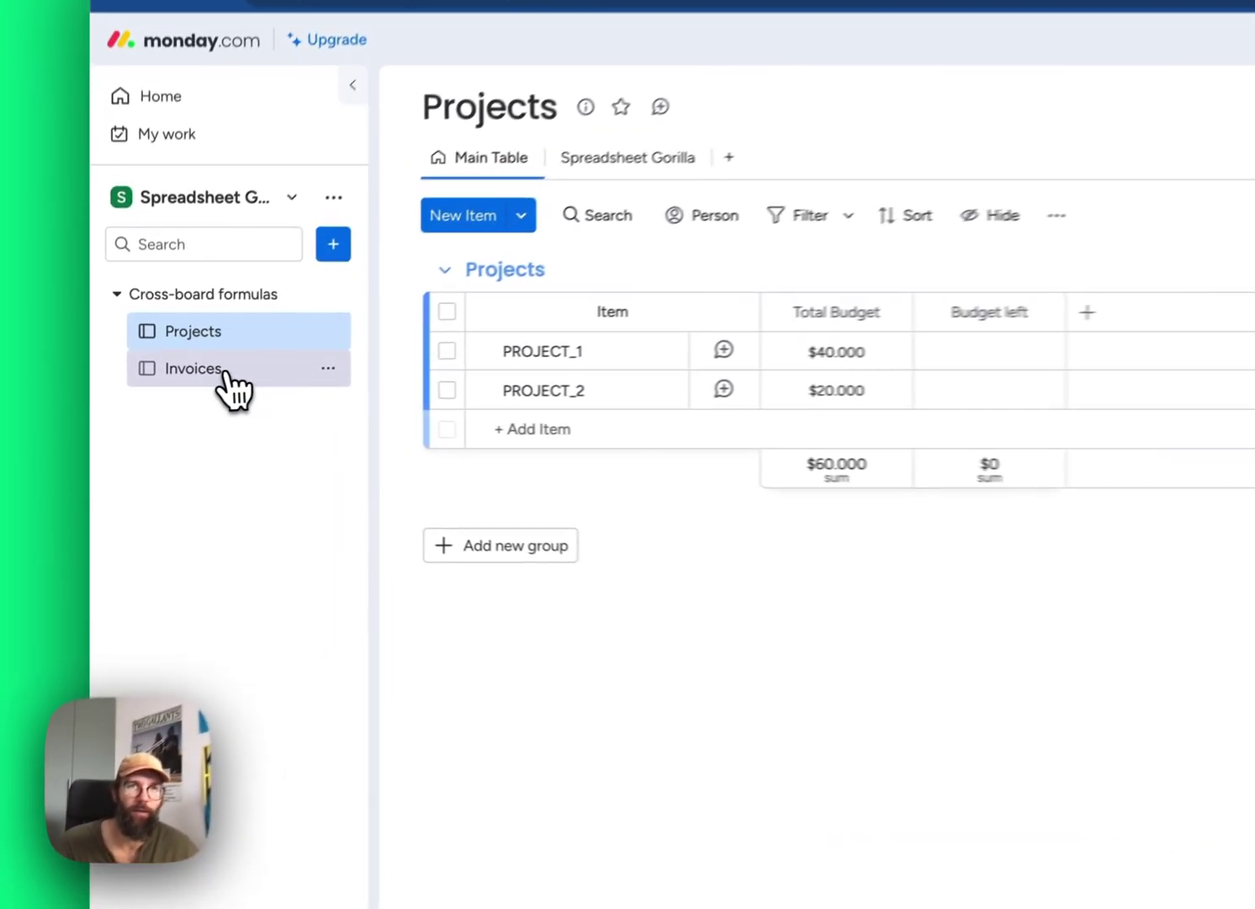
click(225, 372)
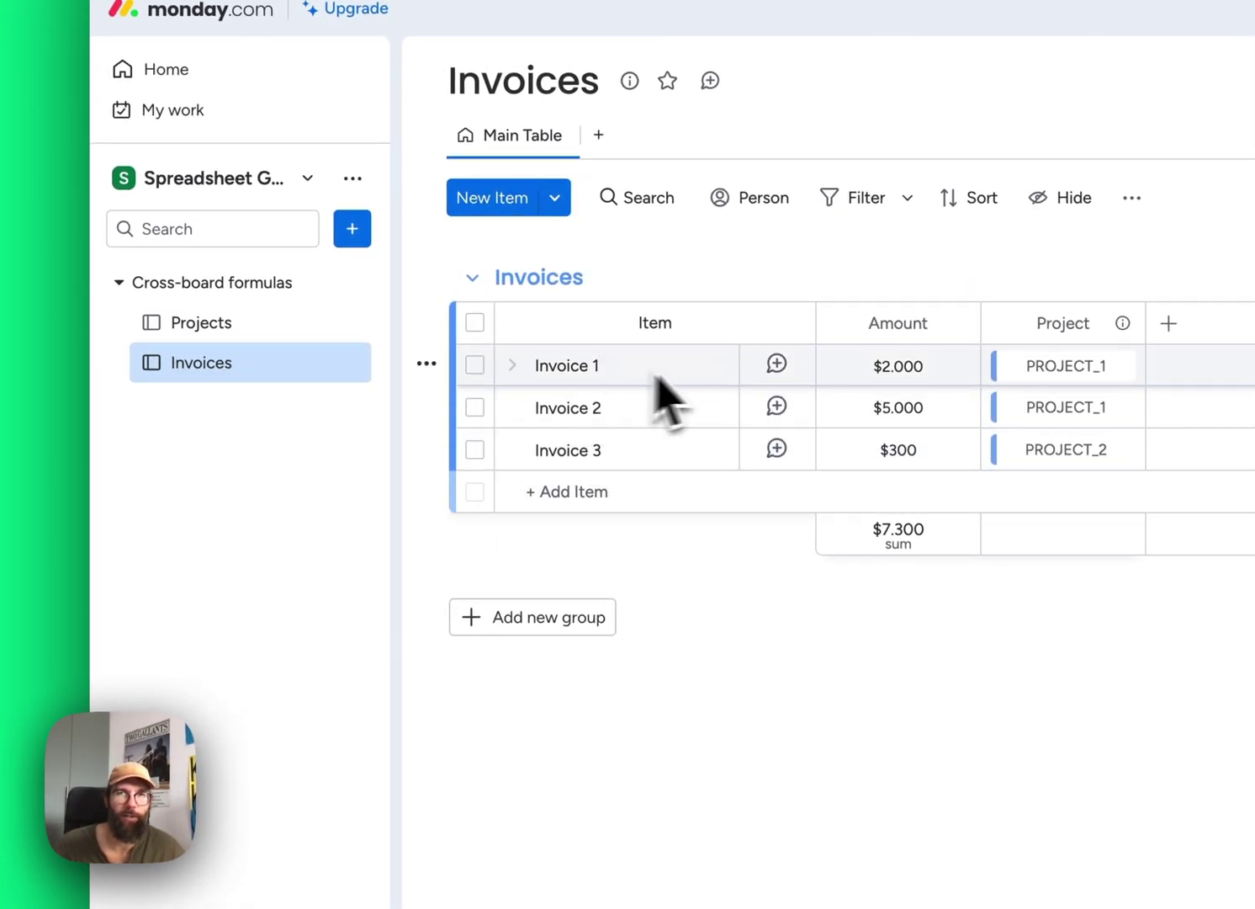
click(908, 374)
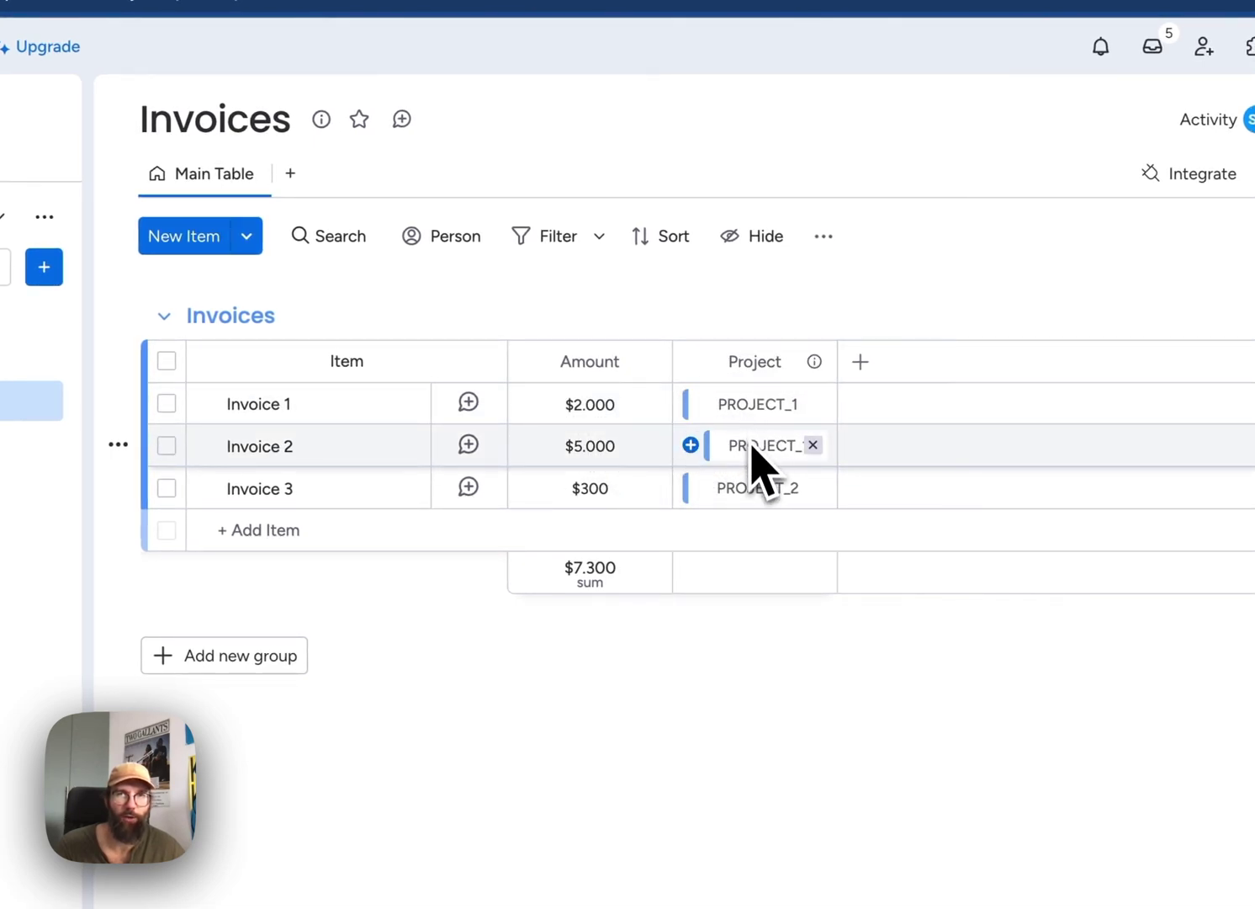
scroll(756, 493, down, 1)
scroll(756, 521, up, 1)
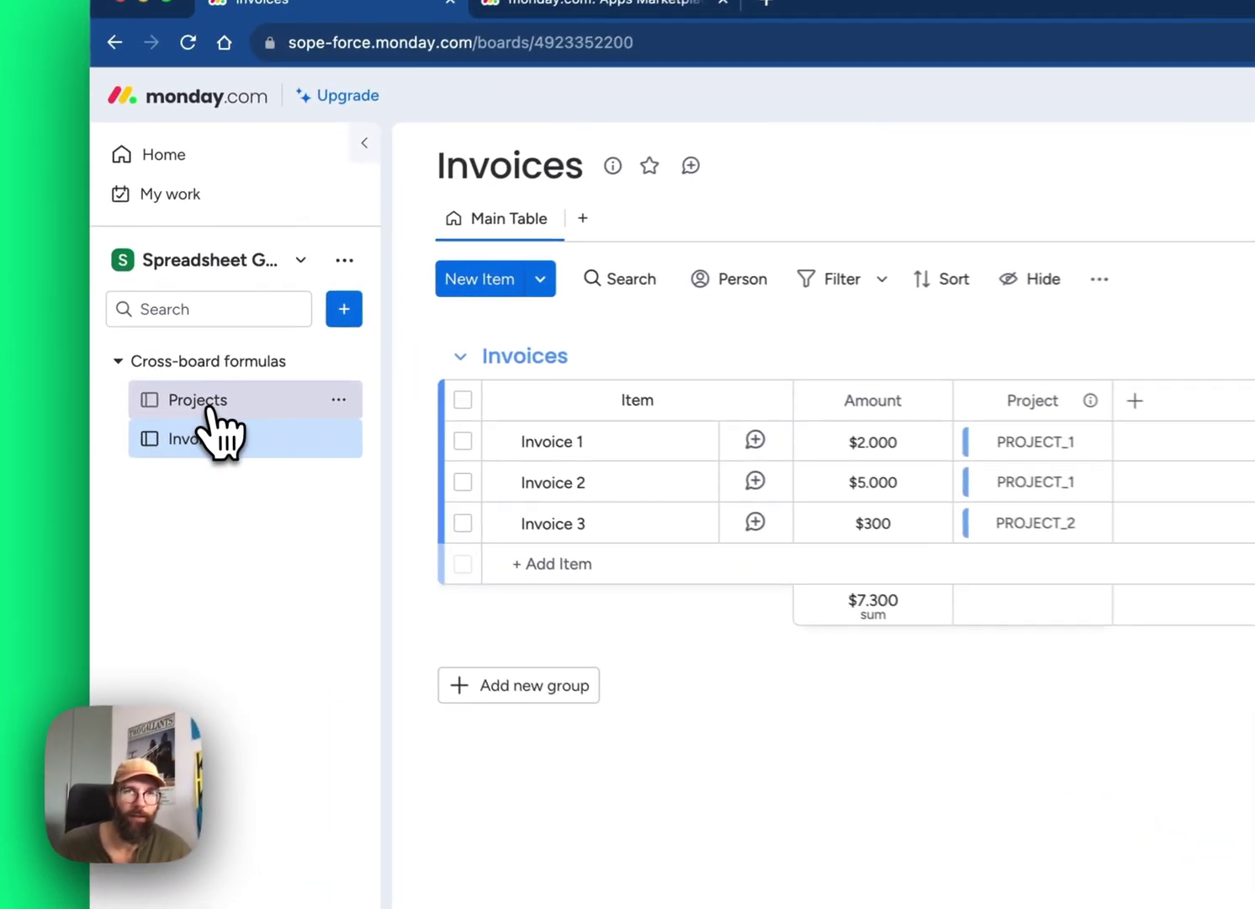
click(164, 371)
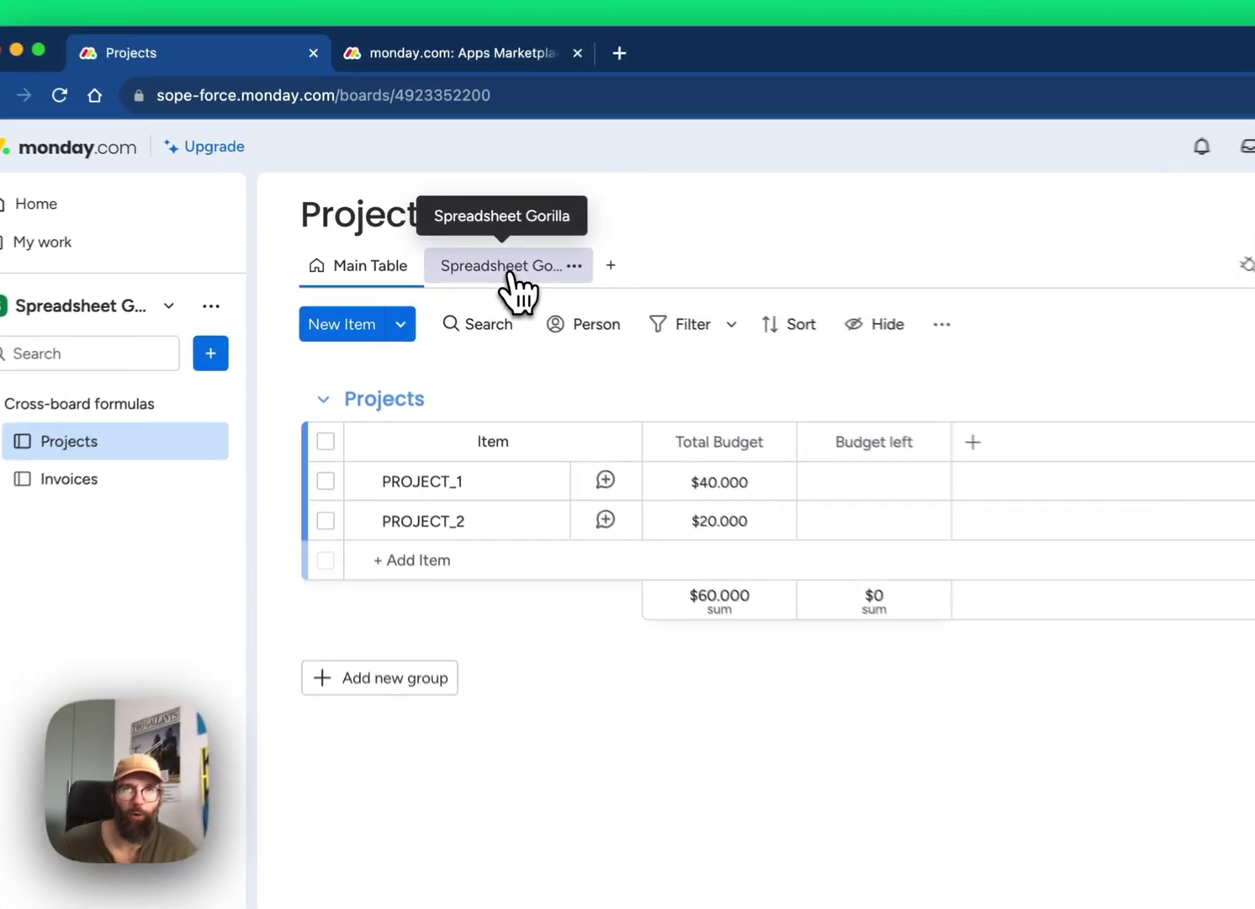
Create a Spreadsheet Gorilla 'Projects' template mapping six board columns to Columns A–F.
click(453, 252)
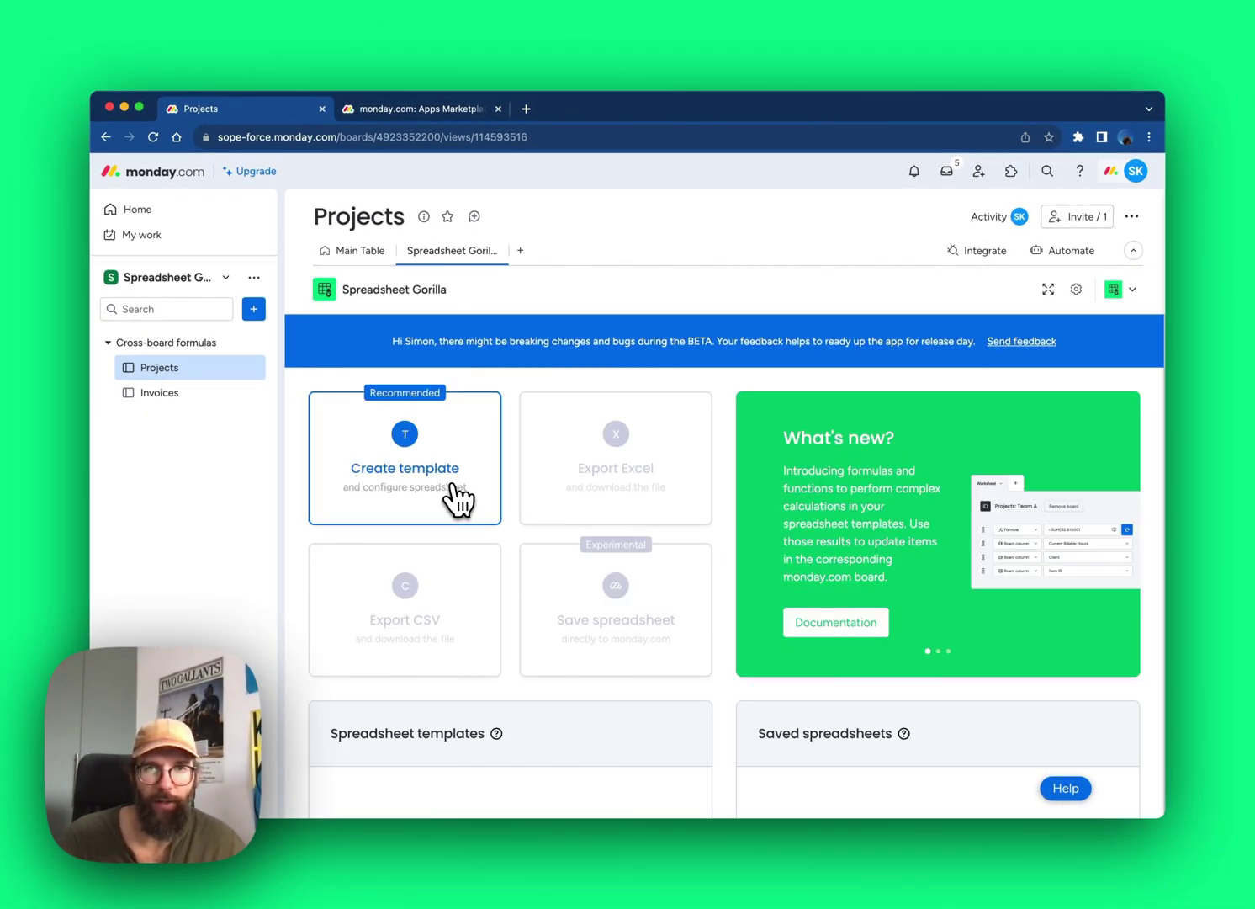
click(455, 488)
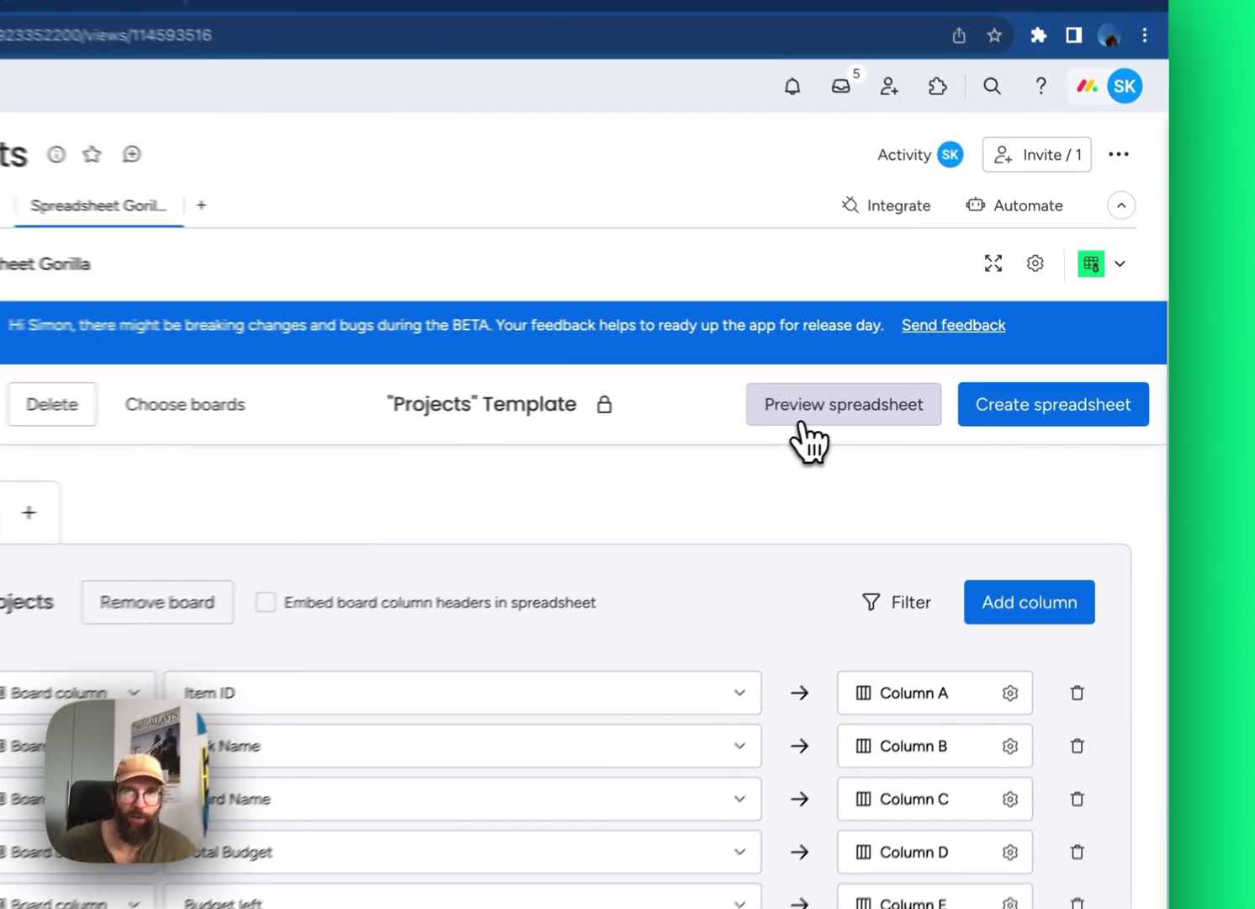
Preview the template spreadsheet with both projects' rows, then return to the template editor.
click(801, 419)
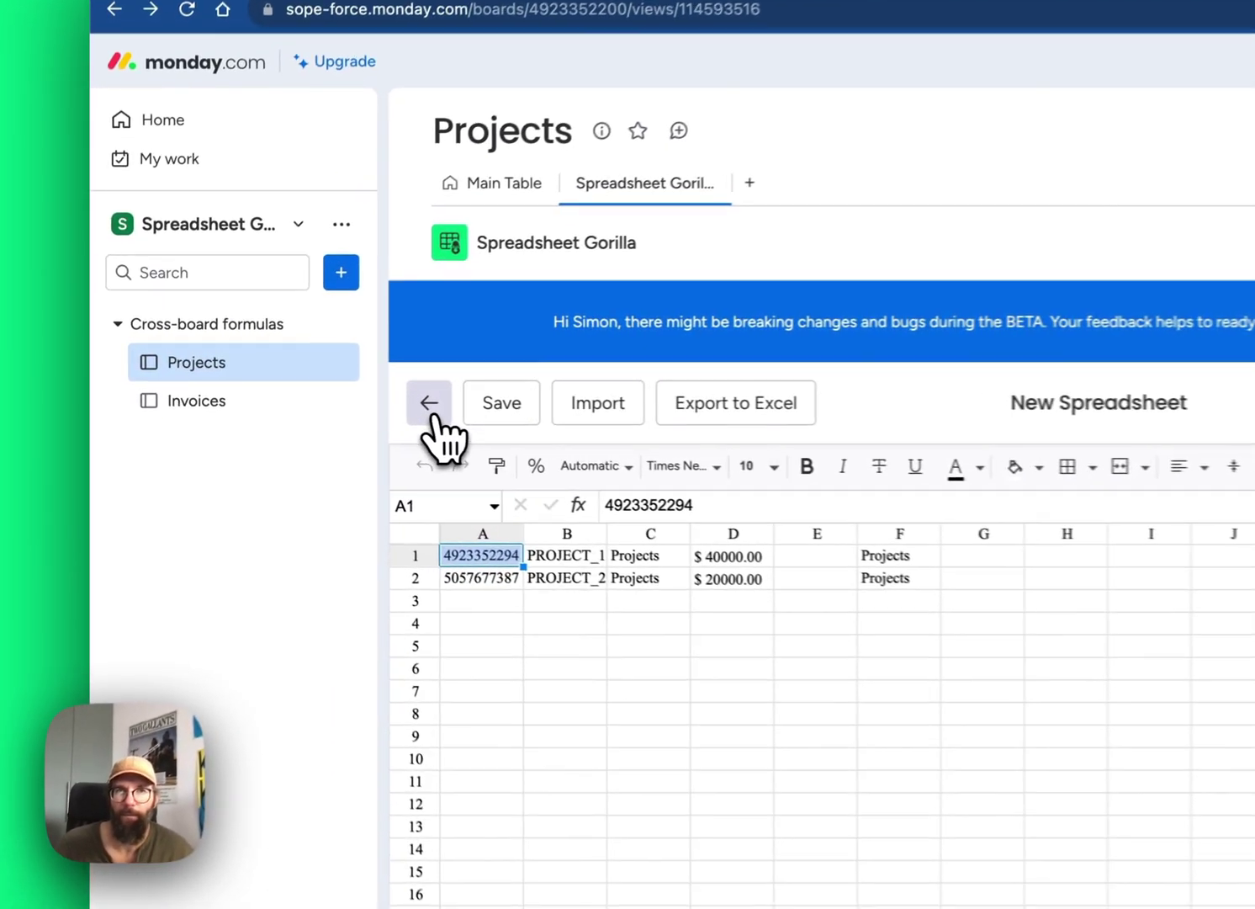
click(324, 395)
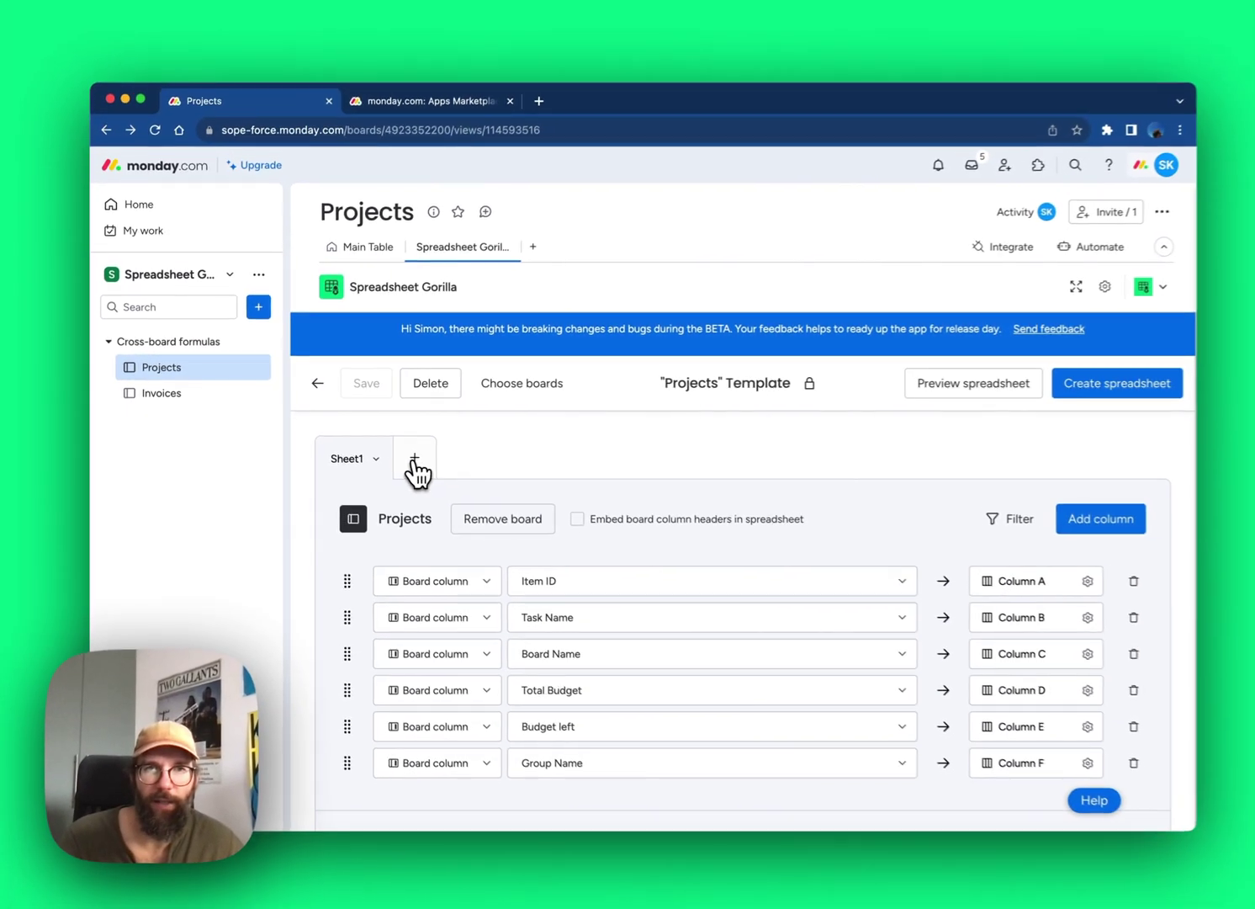
Add Sheet2 to the template and append the Invoices board's columns to it.
click(496, 478)
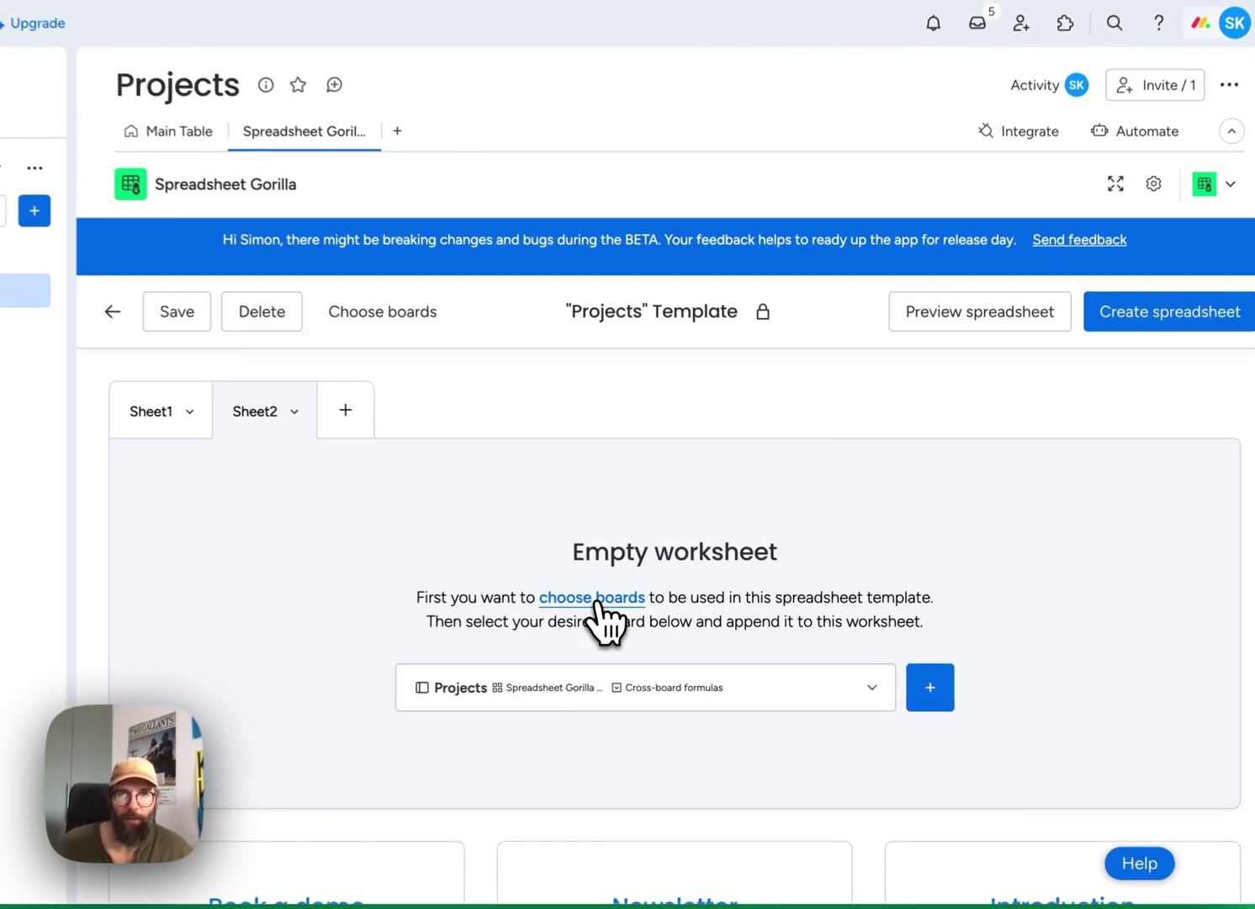
click(673, 594)
click(520, 367)
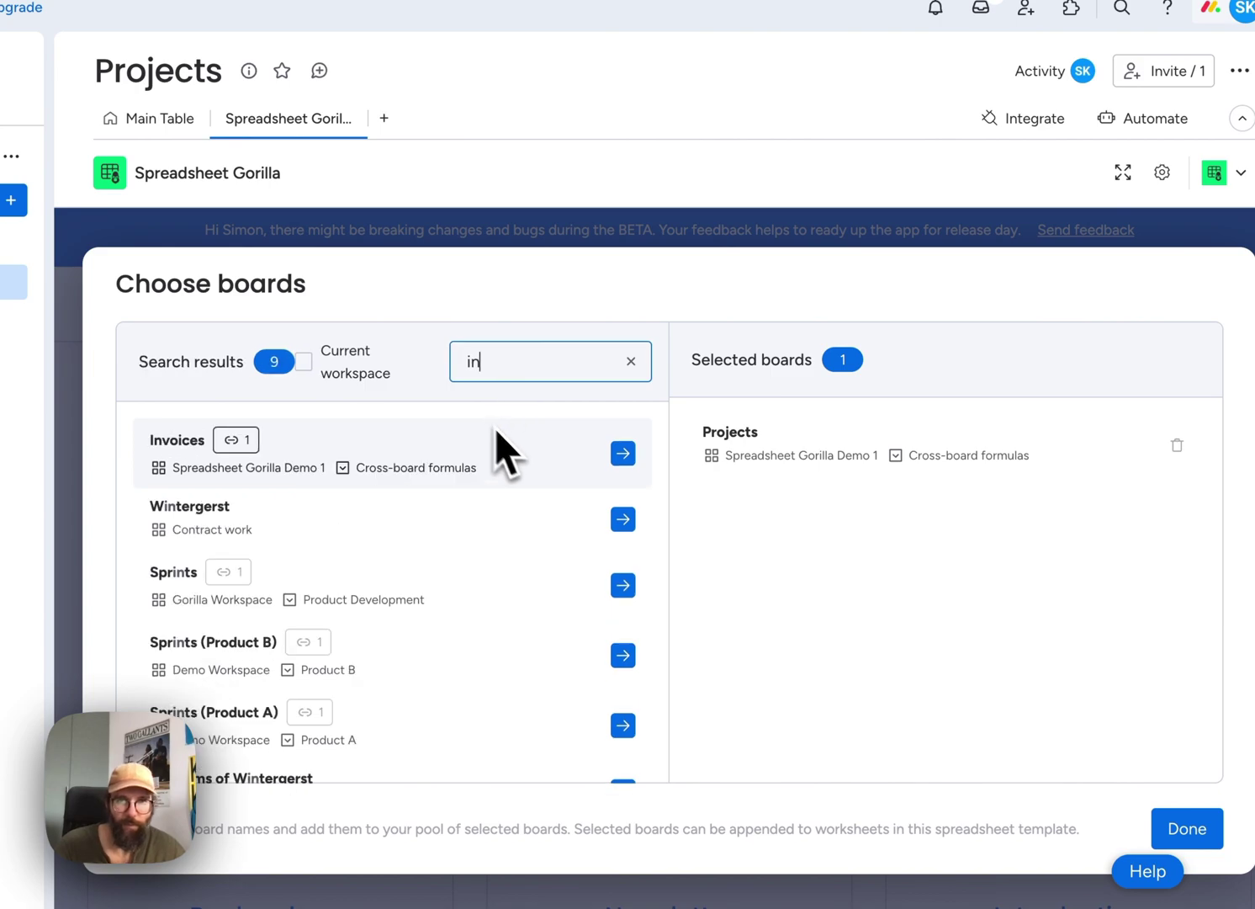
click(627, 459)
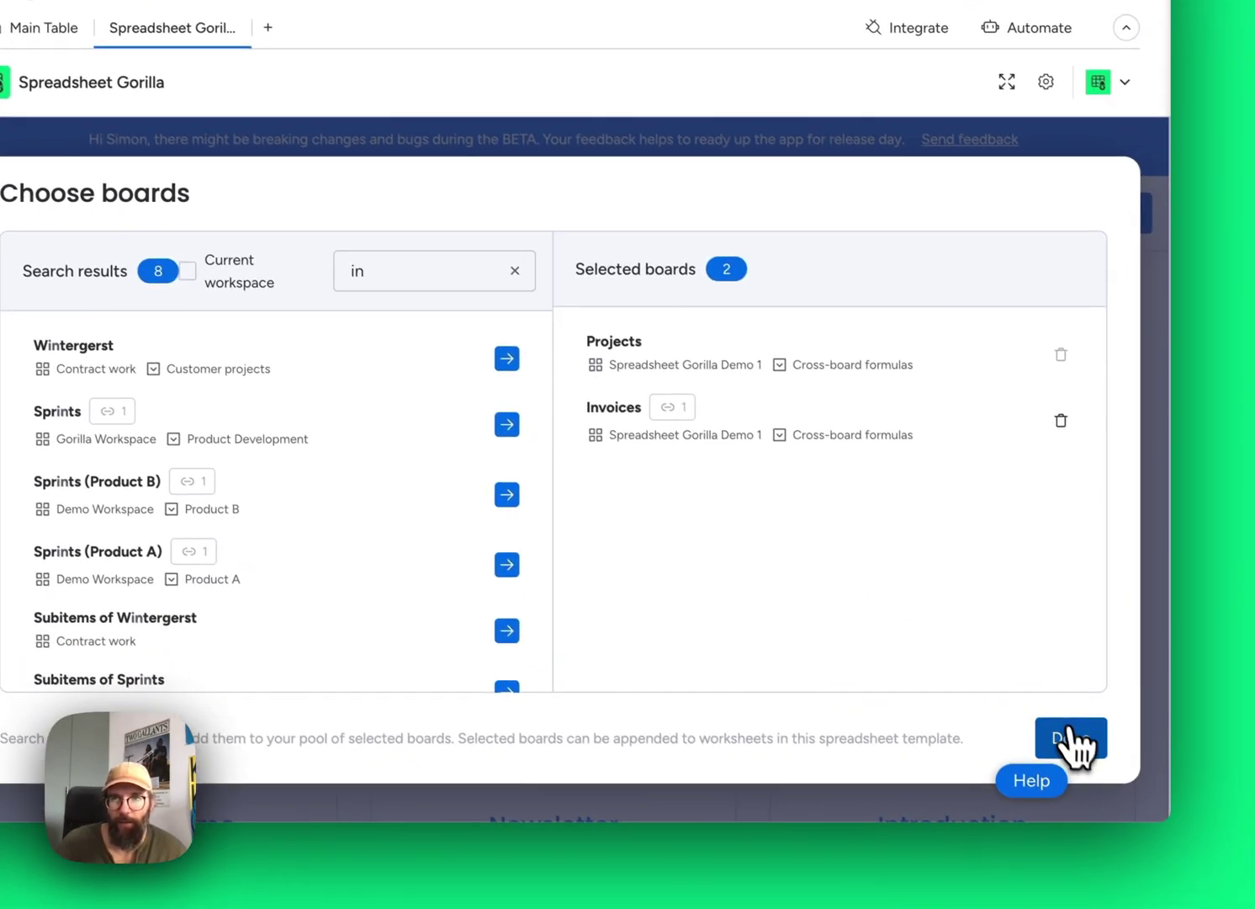
click(1118, 774)
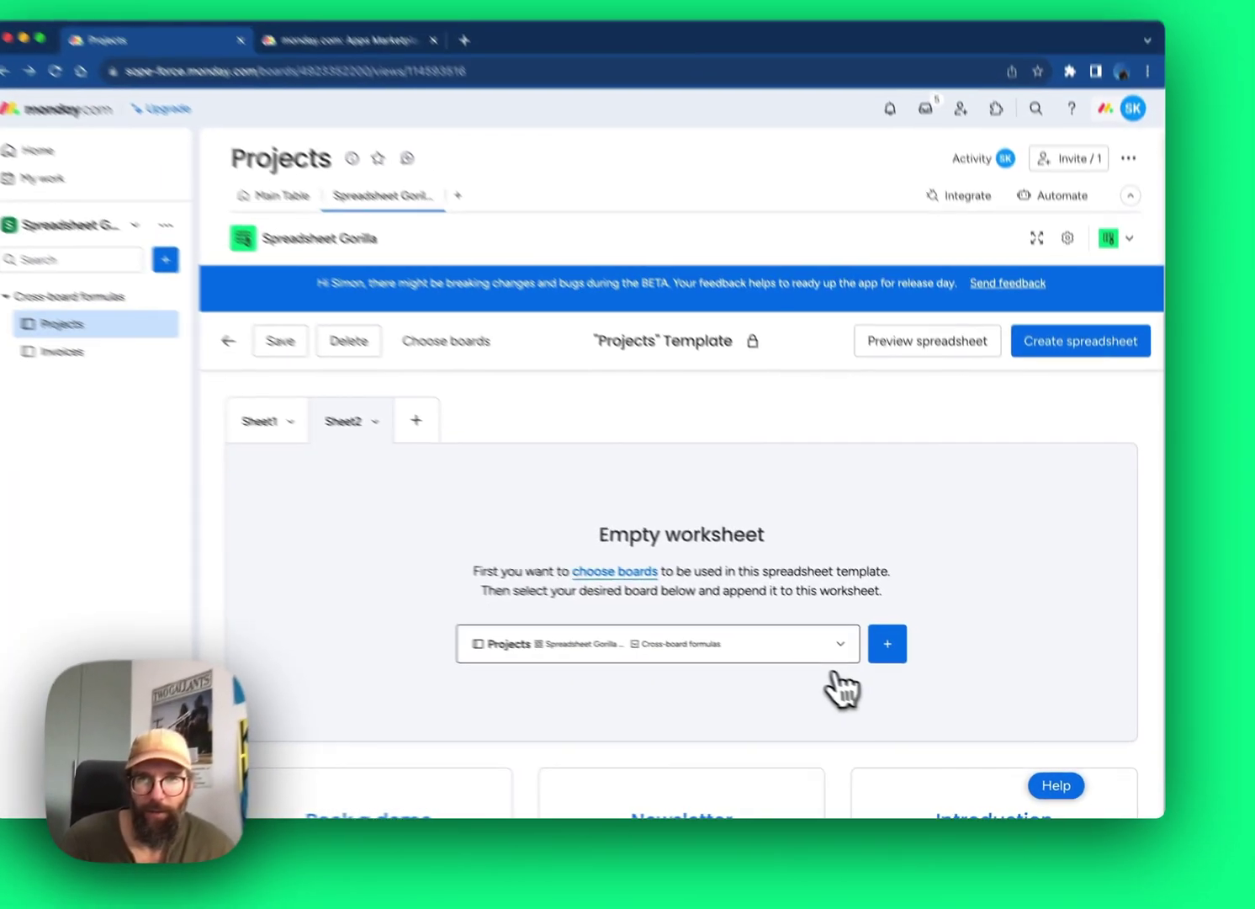
click(829, 673)
click(804, 720)
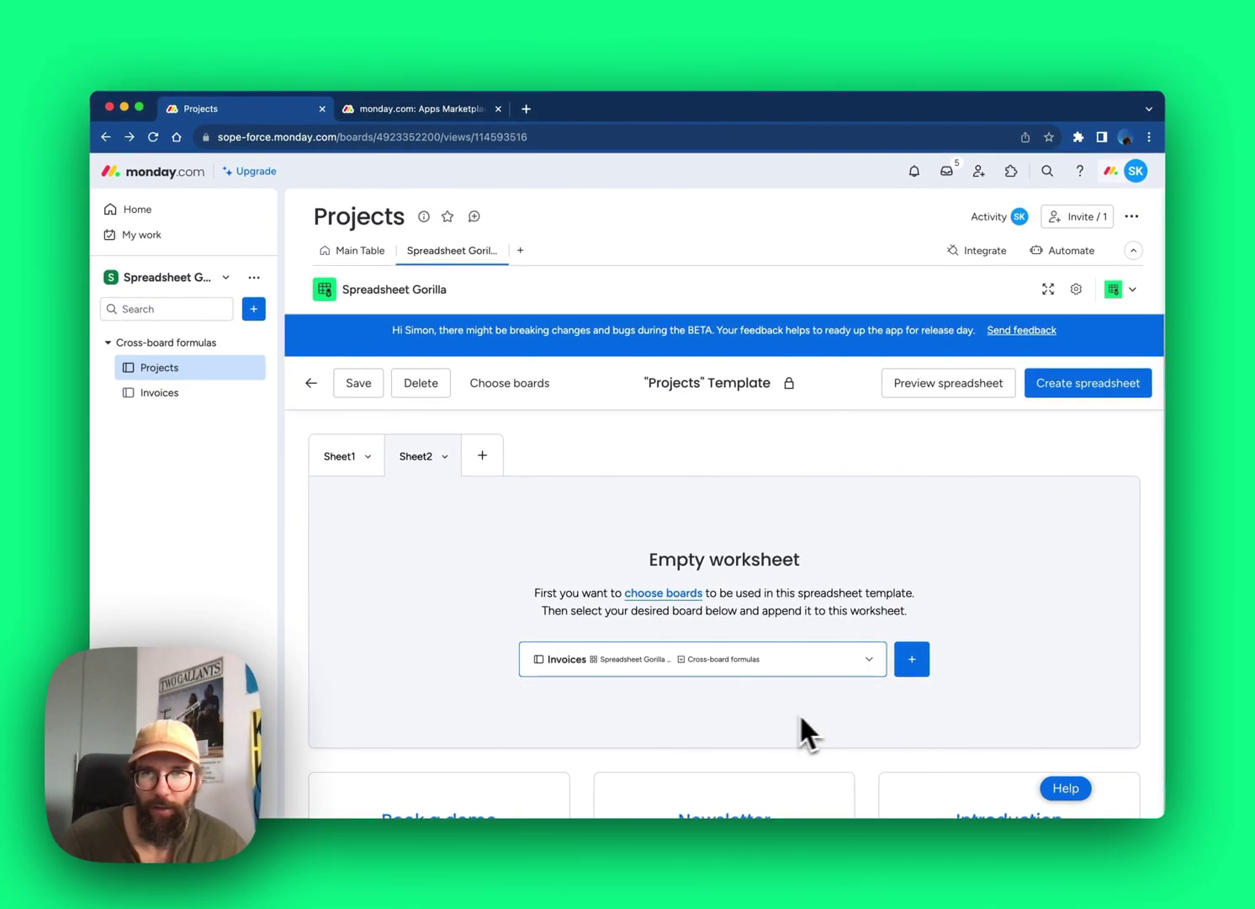
click(911, 664)
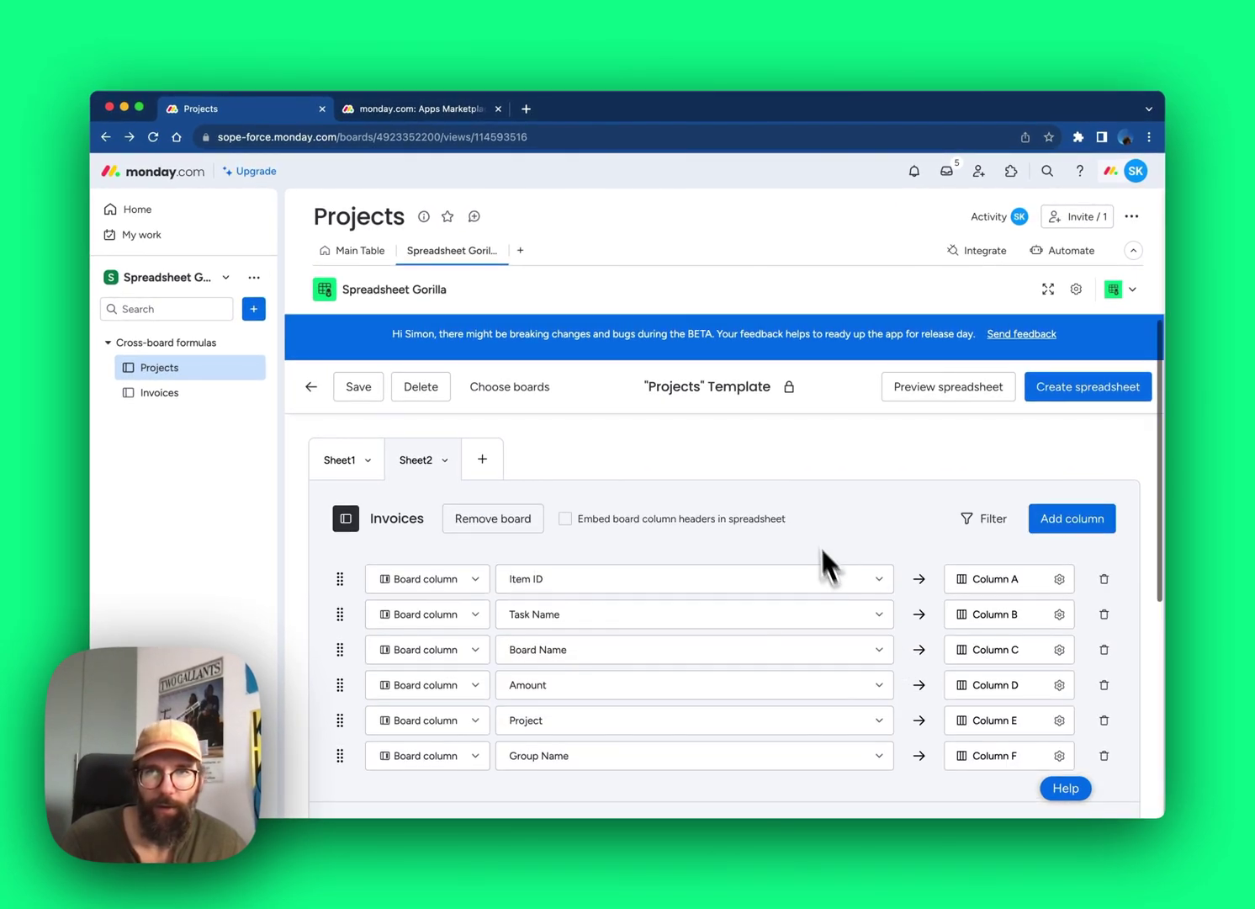
Save the template and preview Sheet2 showing invoices of $2000, $5000 and $300.
click(929, 409)
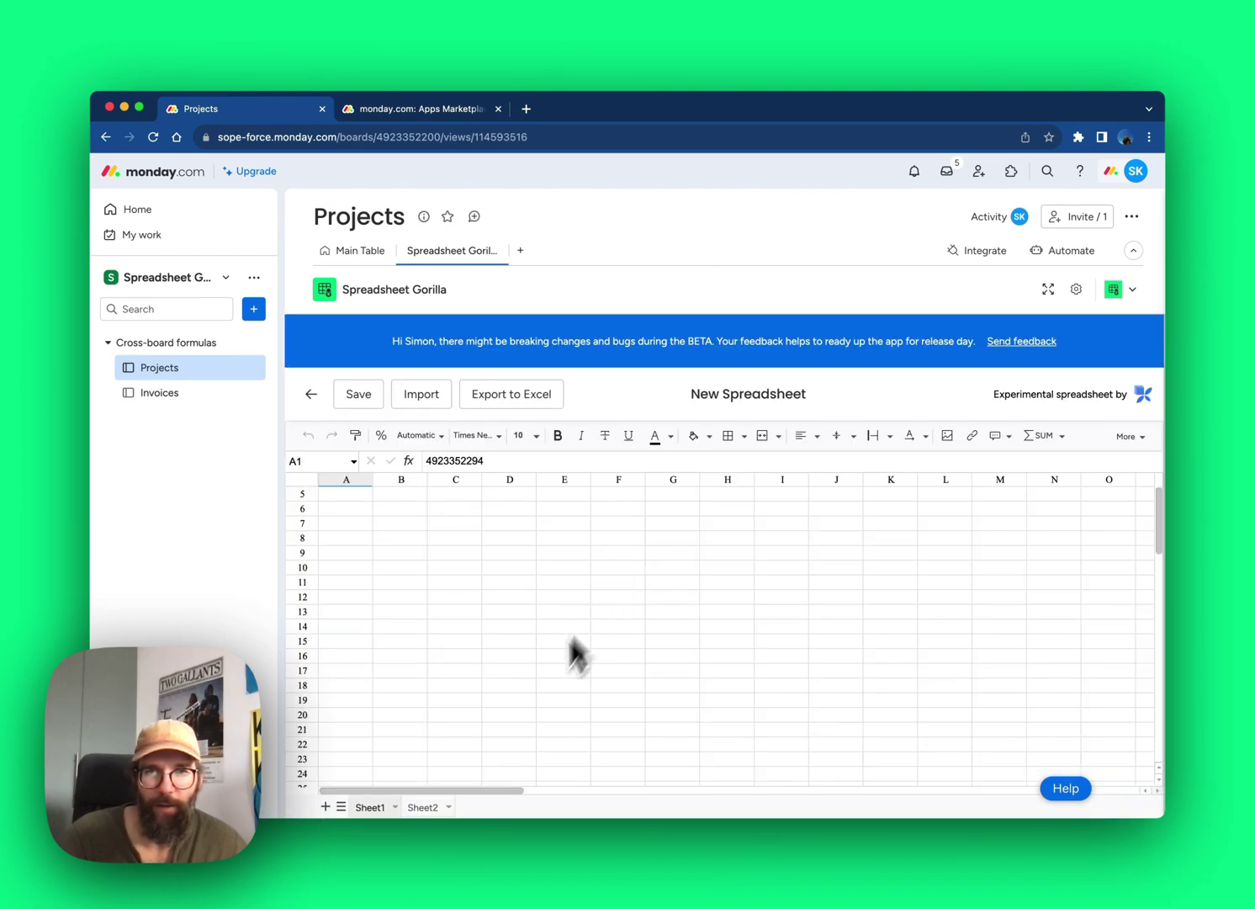
click(424, 813)
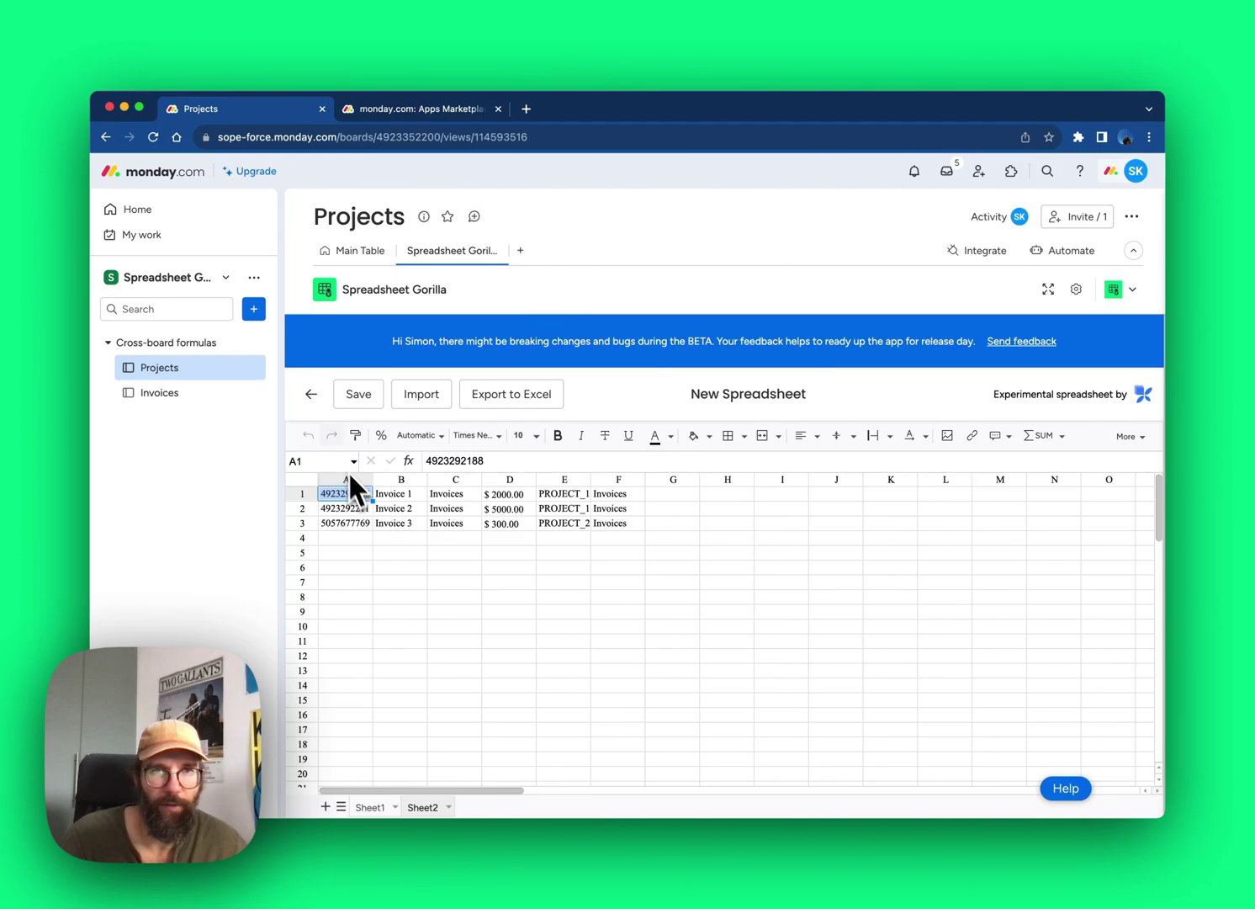
click(321, 403)
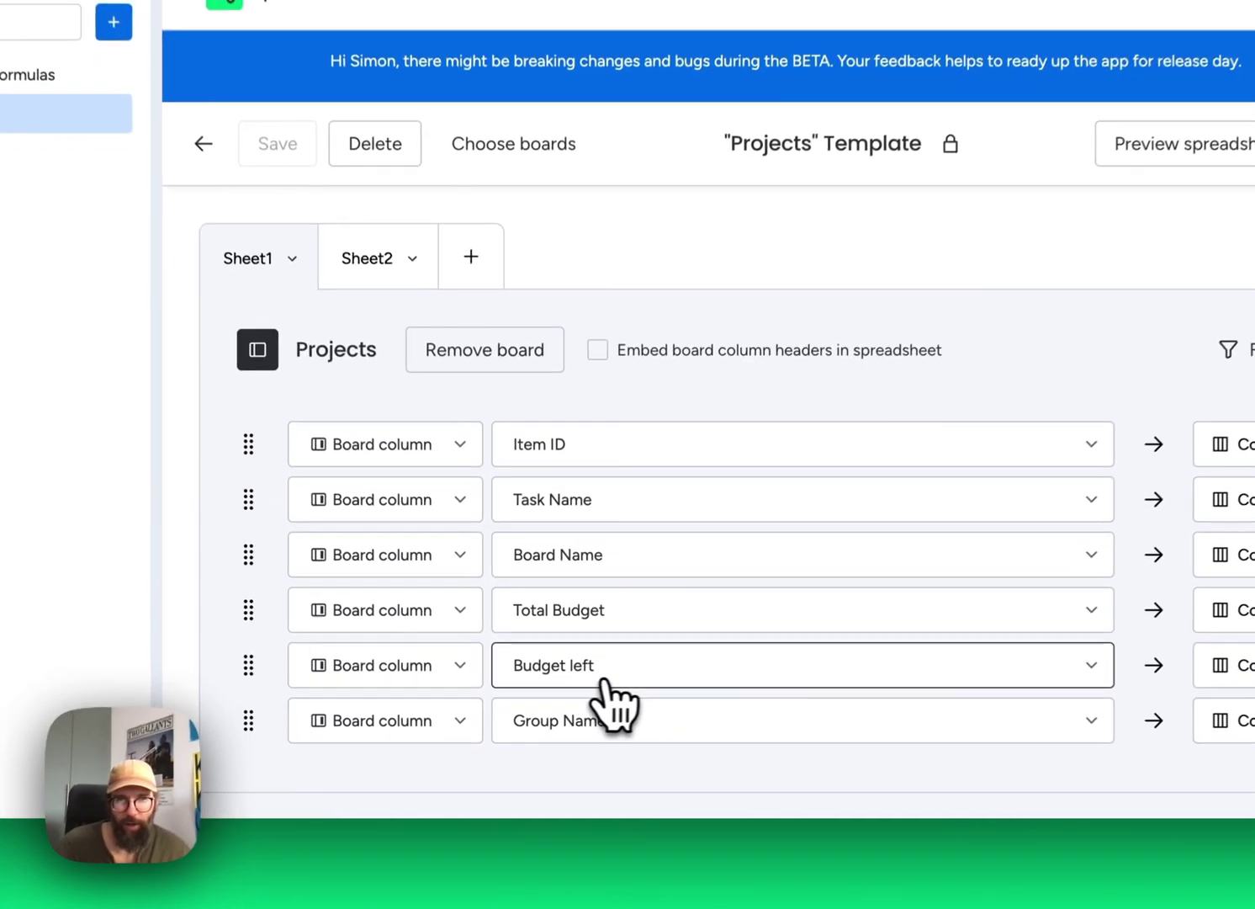
Make Budget left (Column E) the formula =D$$ - SUMIF(Sheet2!E1:E100, B$$, Sheet2!D1:D100).
click(395, 673)
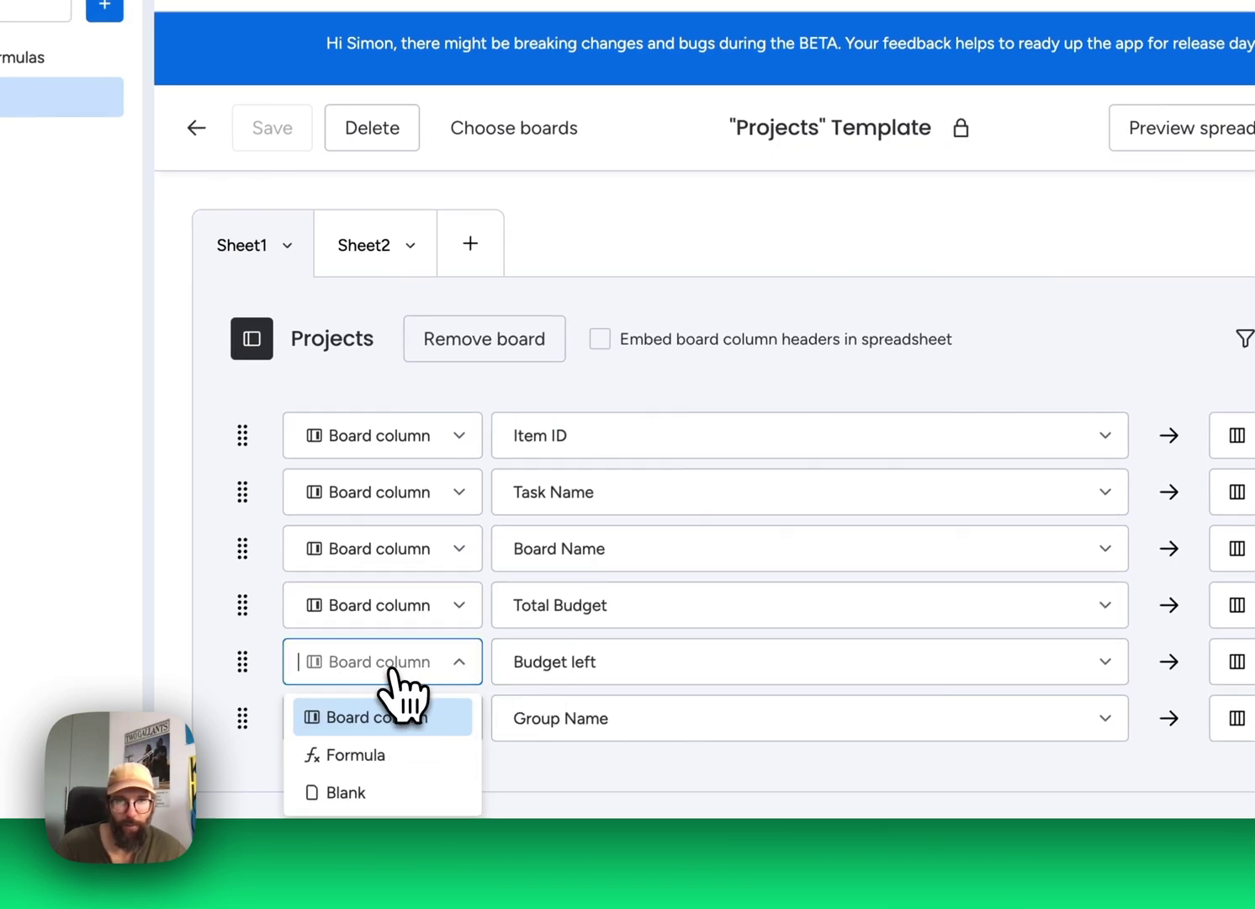
click(389, 750)
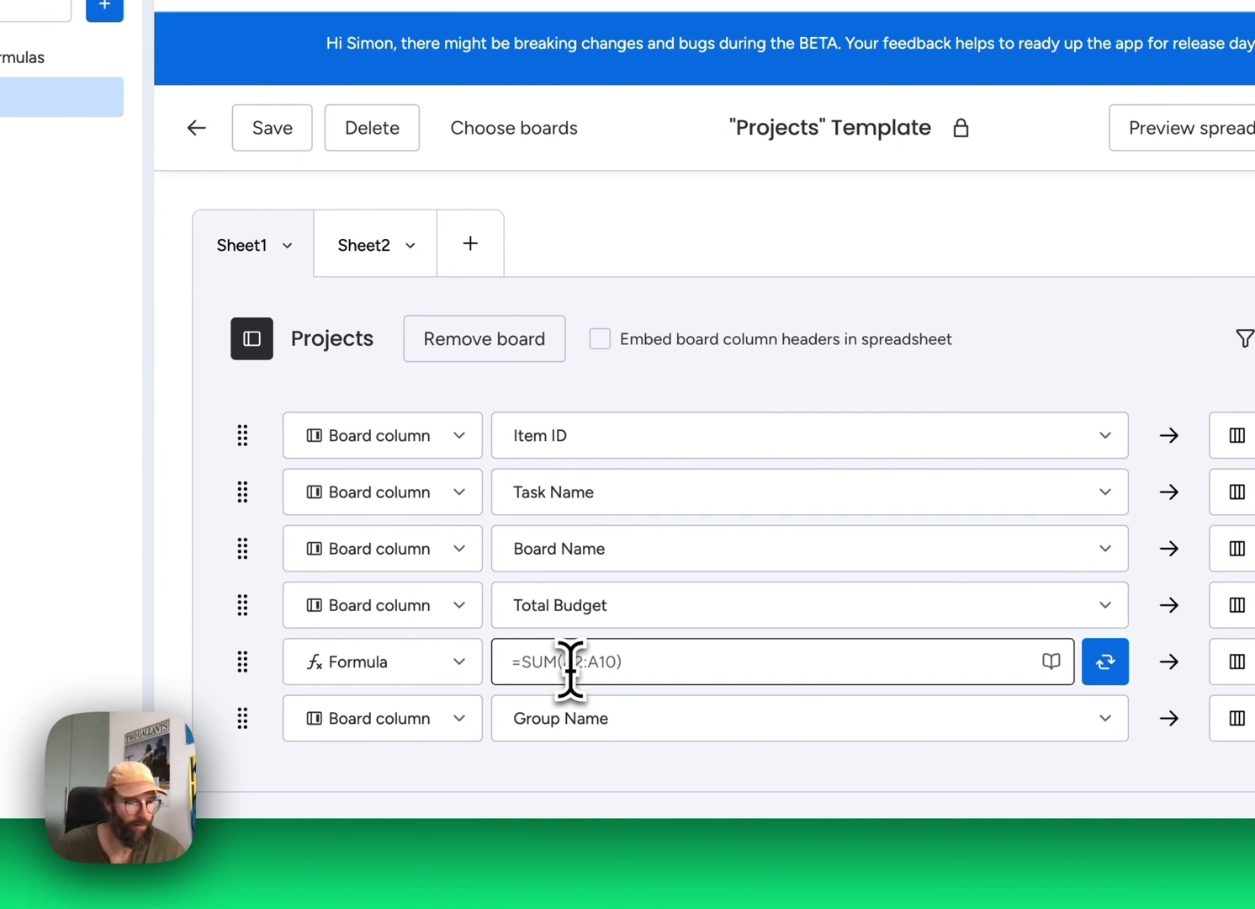
text(=D$$ - SUMIF(Sheet2!E1:E100, B$$, Sheet2!D1:D100))
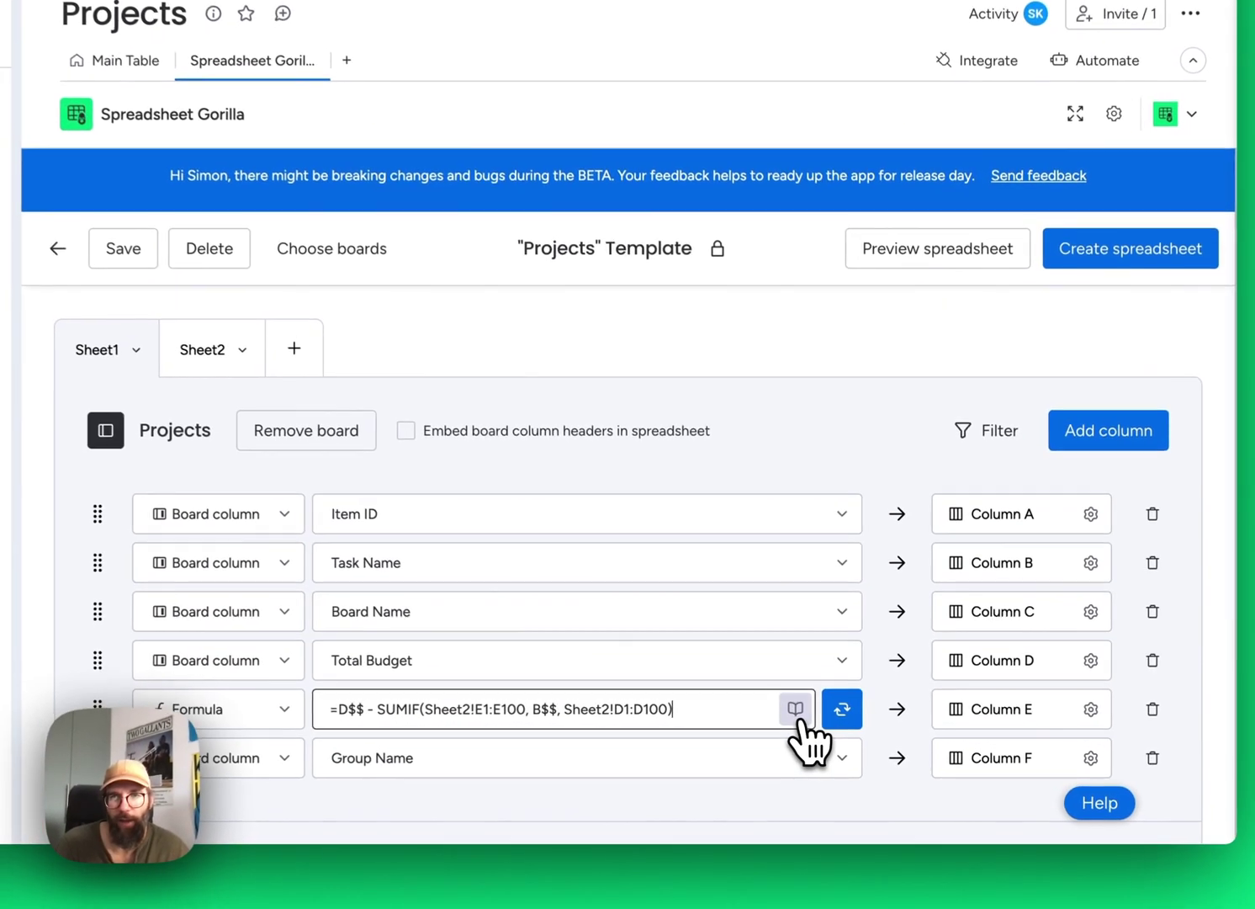
click(796, 711)
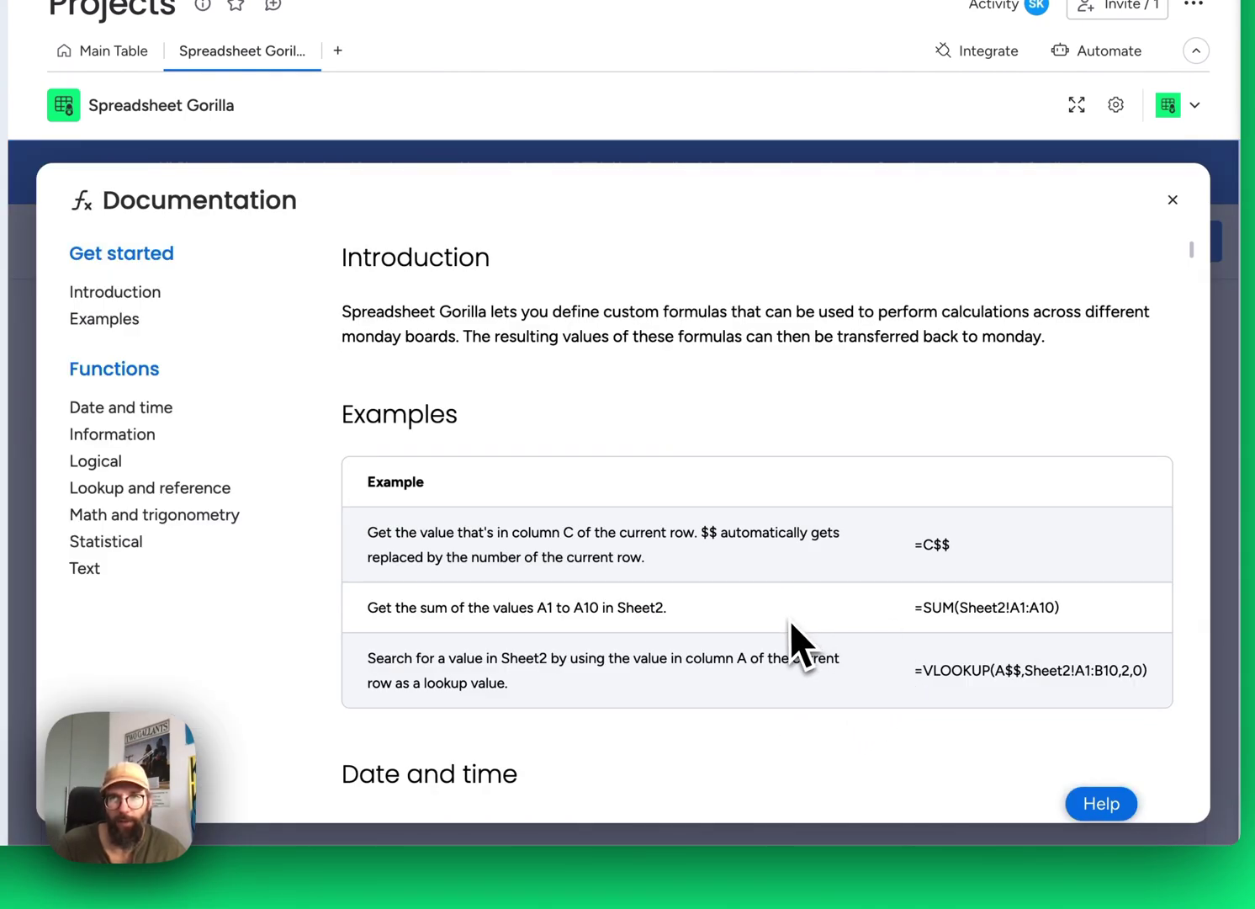
scroll(790, 621, down, 3)
scroll(790, 620, down, 3)
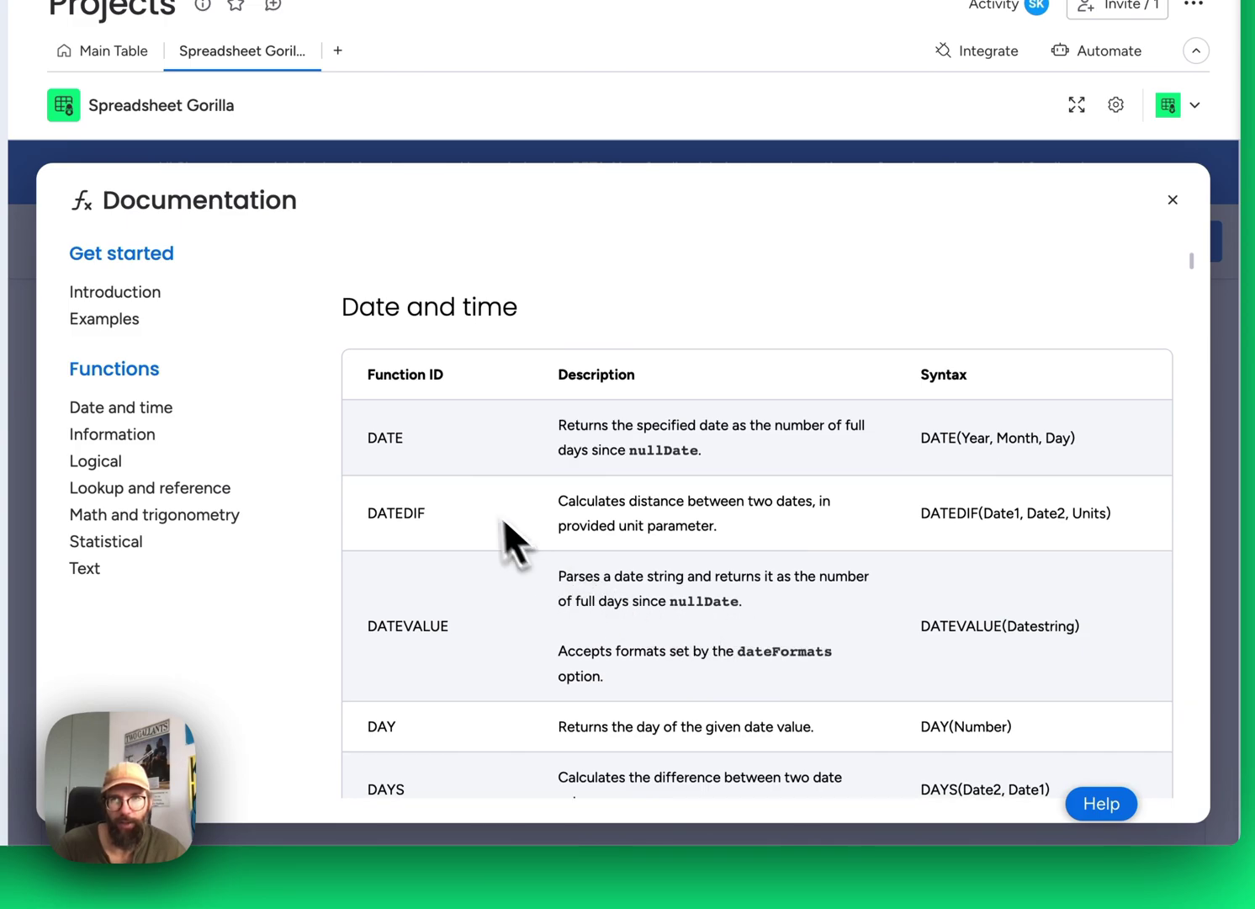
scroll(471, 526, down, 3)
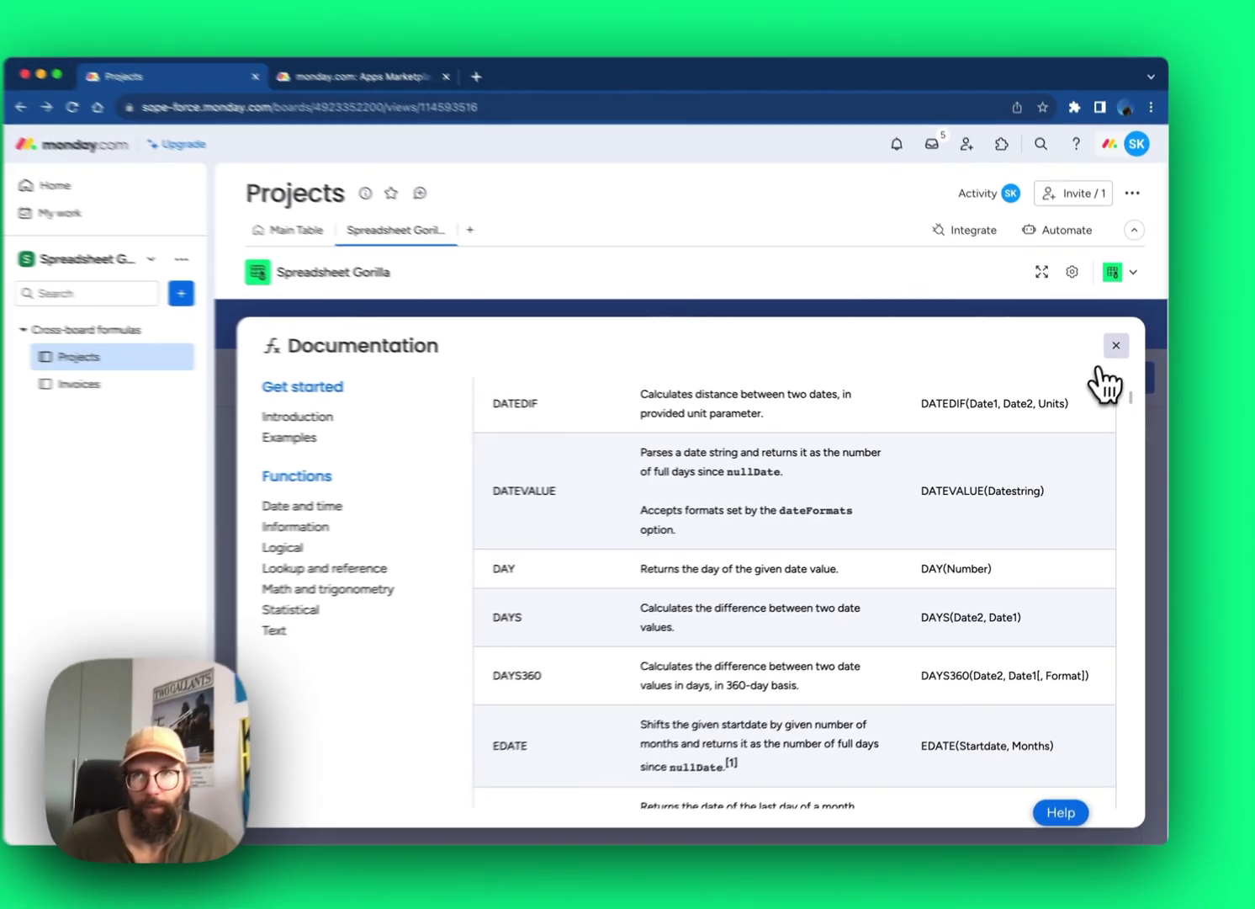
click(1173, 199)
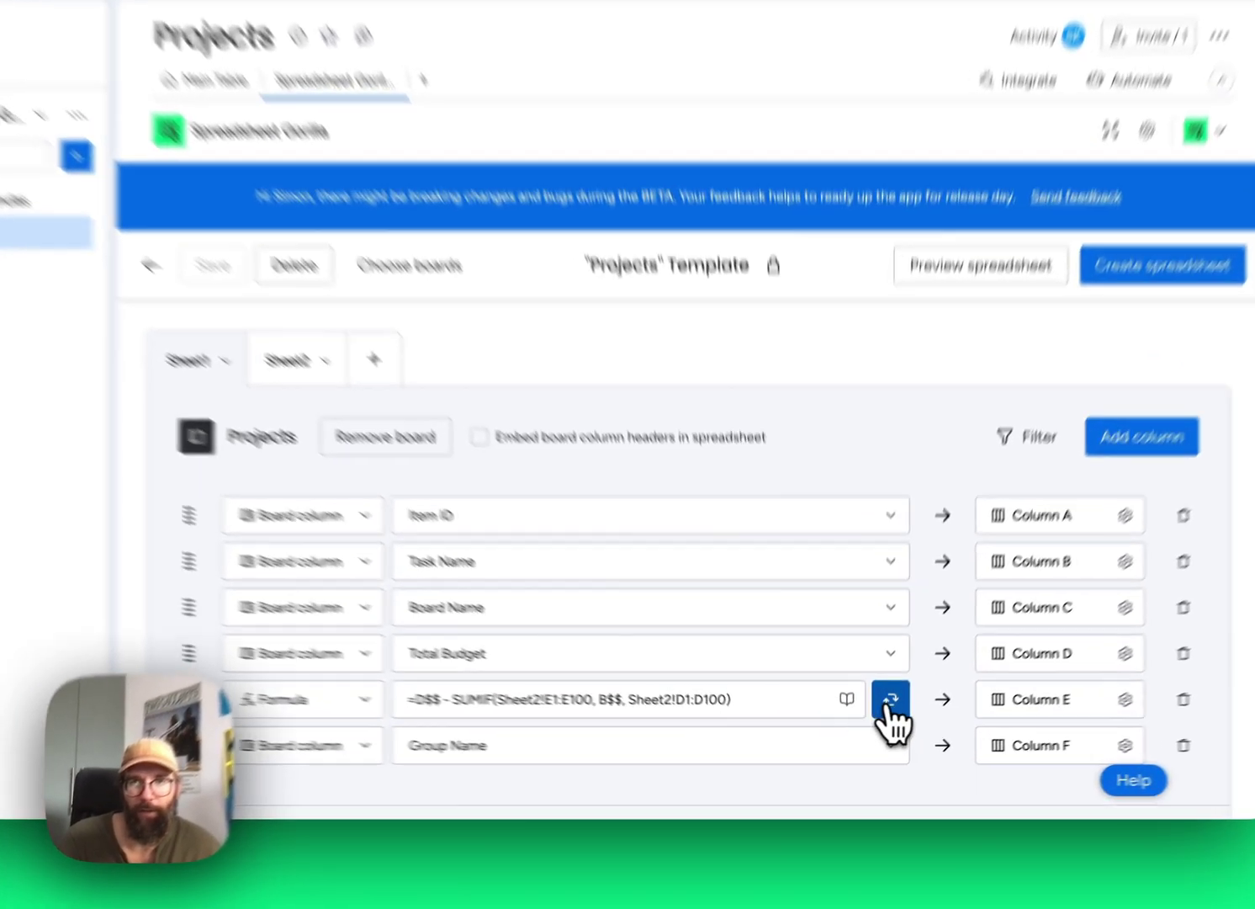
Sync the formula results to the Budget left column: PROJECT_1 33000, PROJECT_2 19700.
click(879, 726)
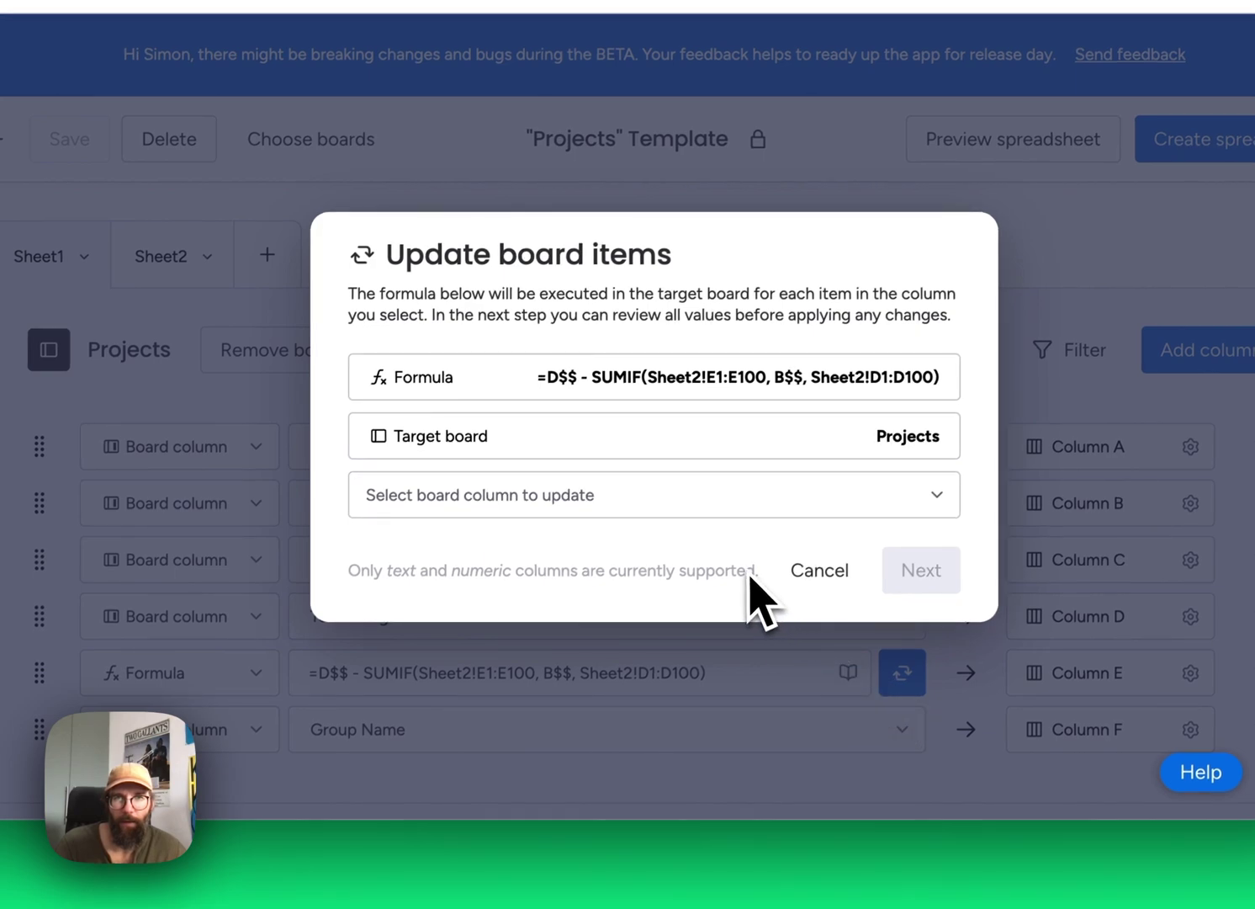
drag(545, 377, 901, 376)
click(901, 376)
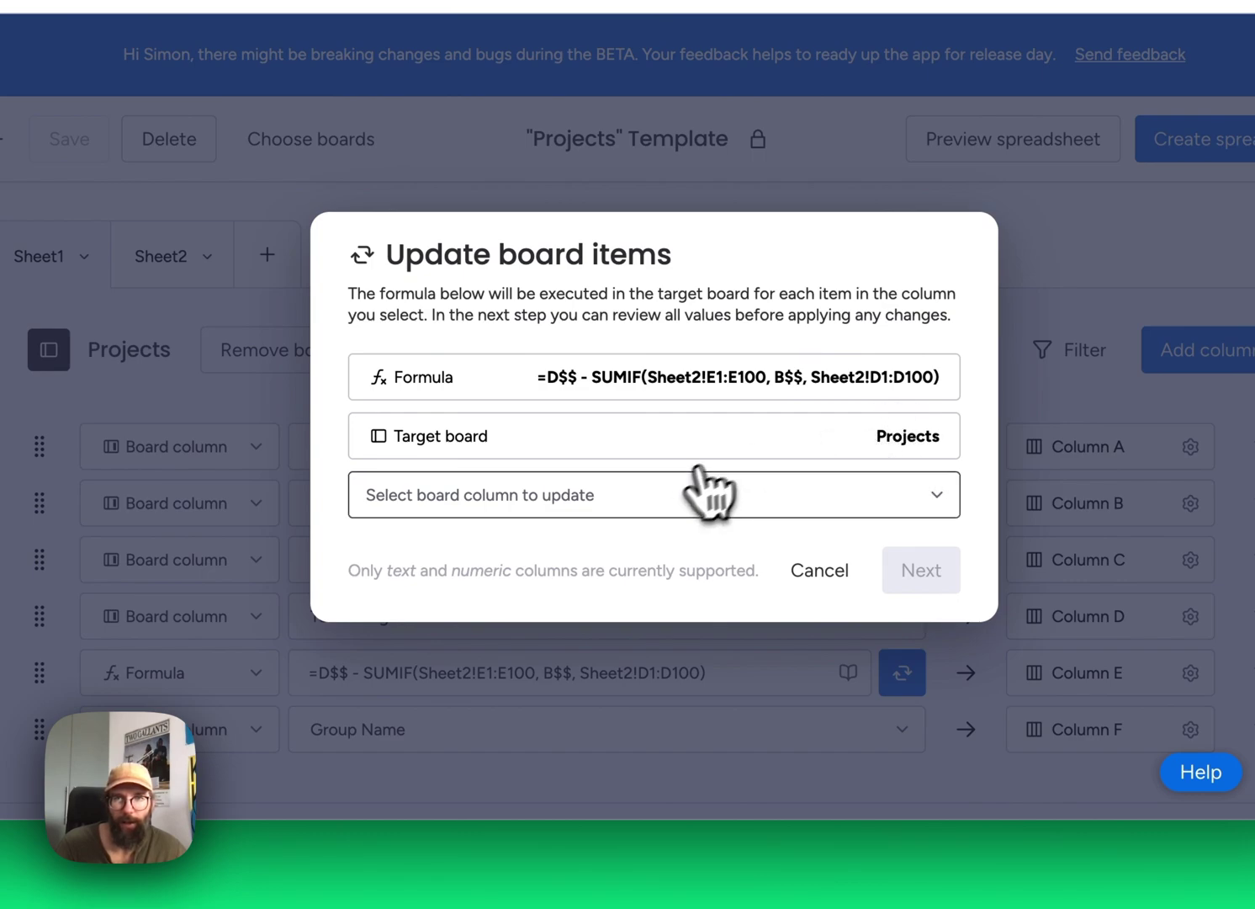
click(478, 502)
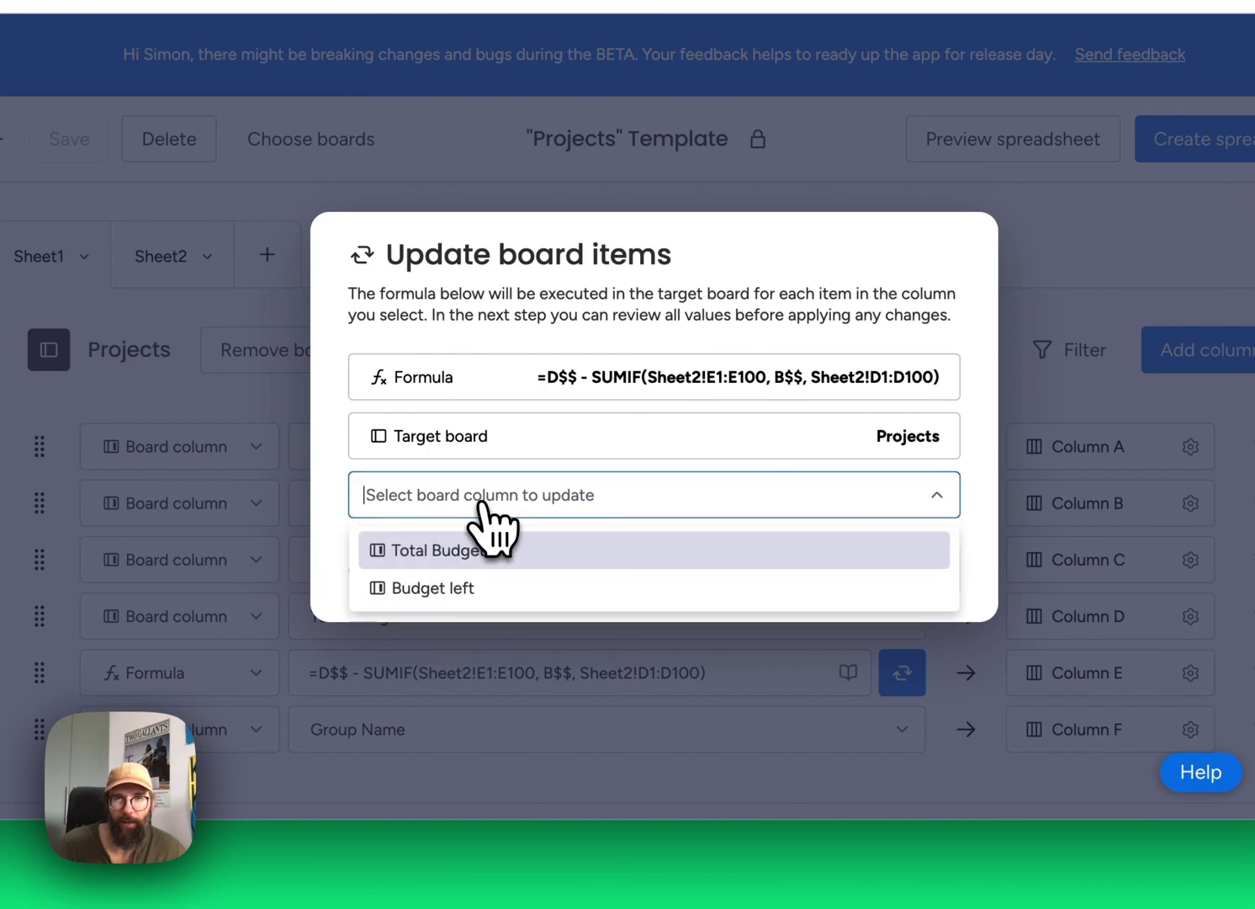
click(459, 589)
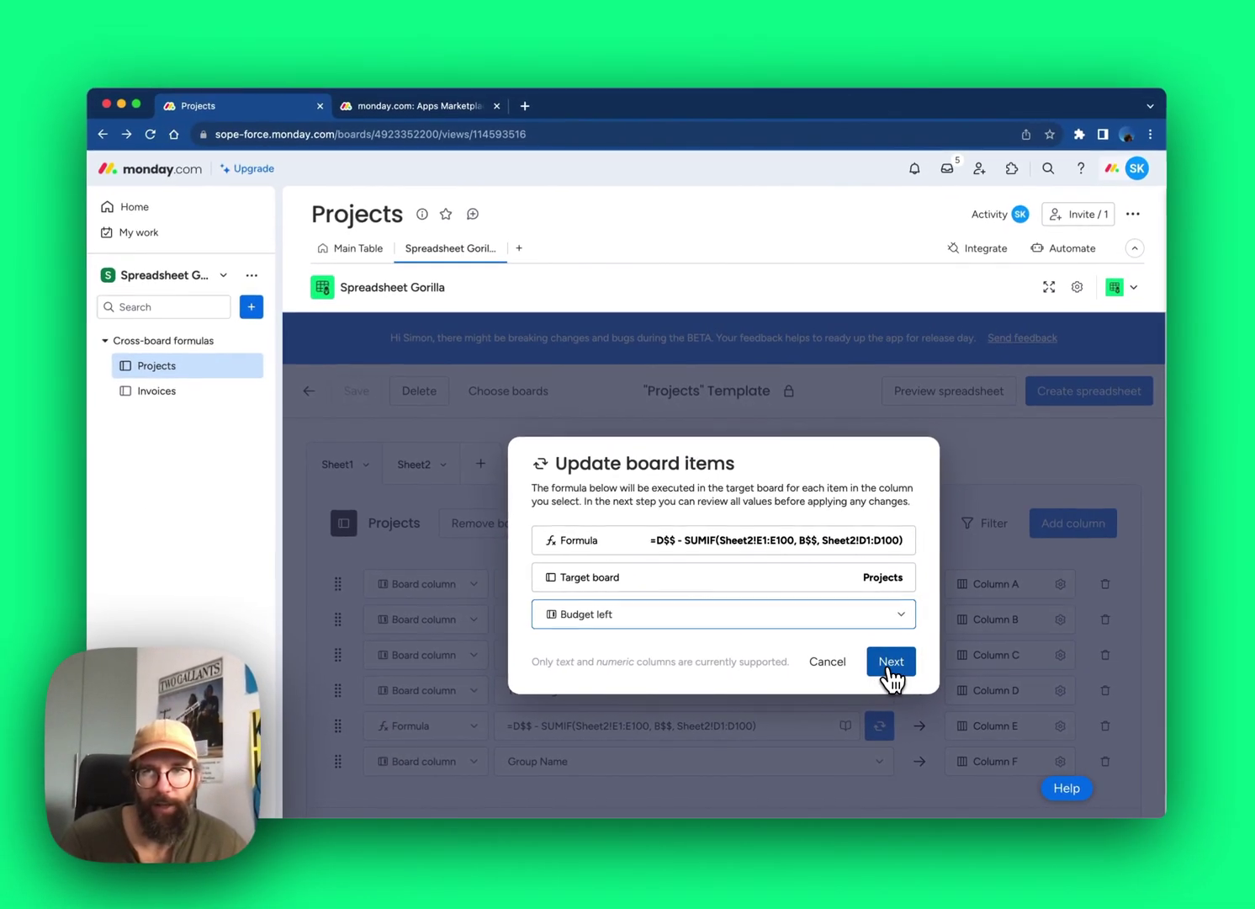
click(880, 661)
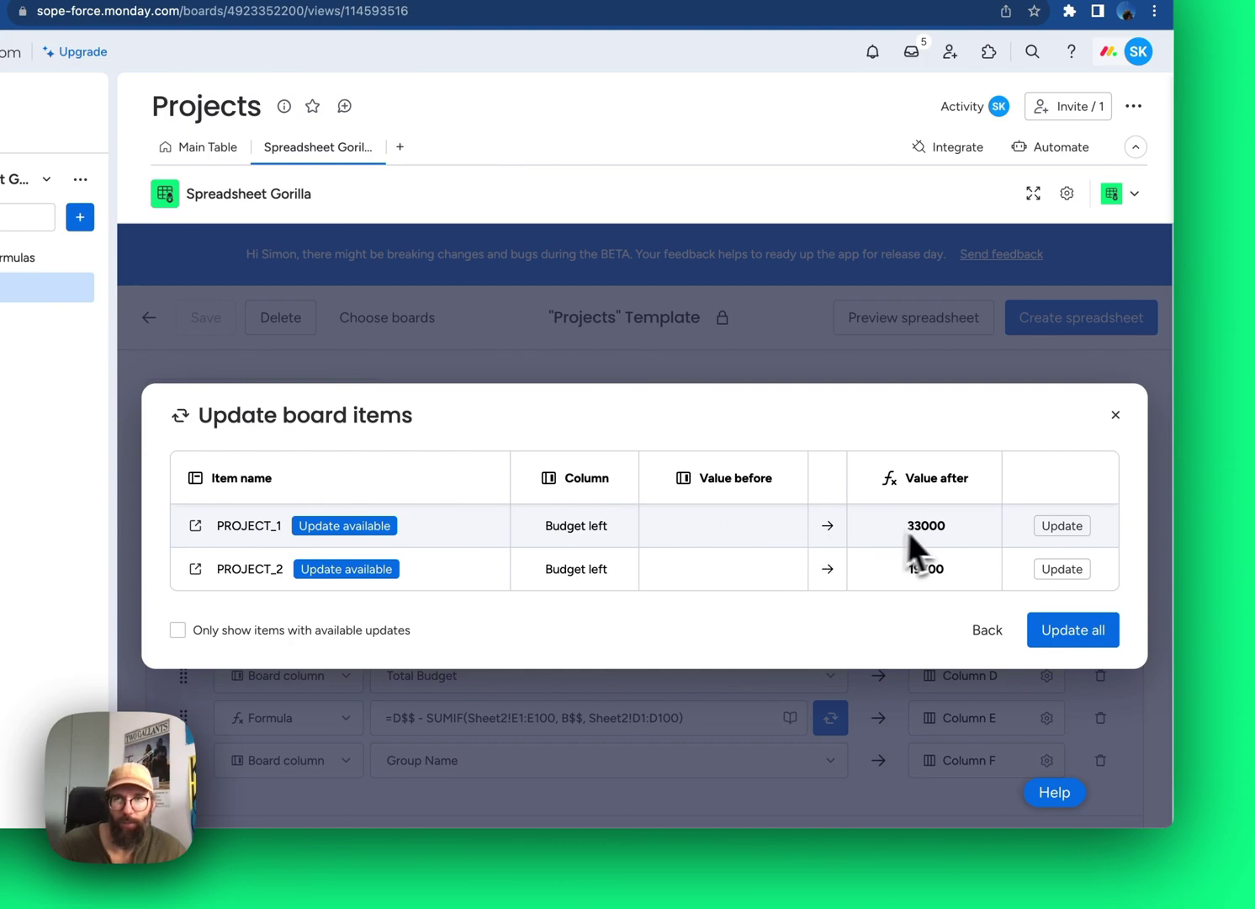
click(1058, 526)
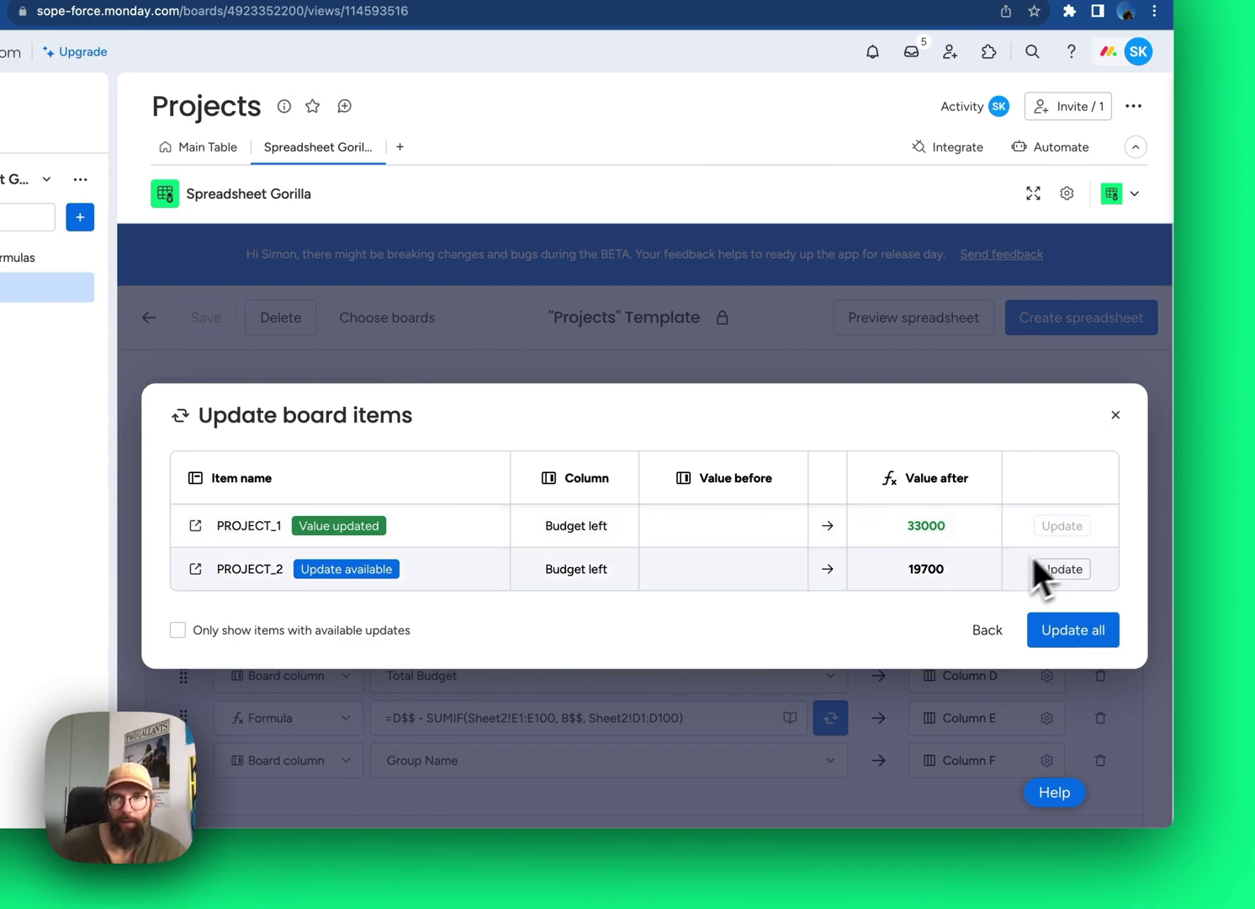
click(1068, 635)
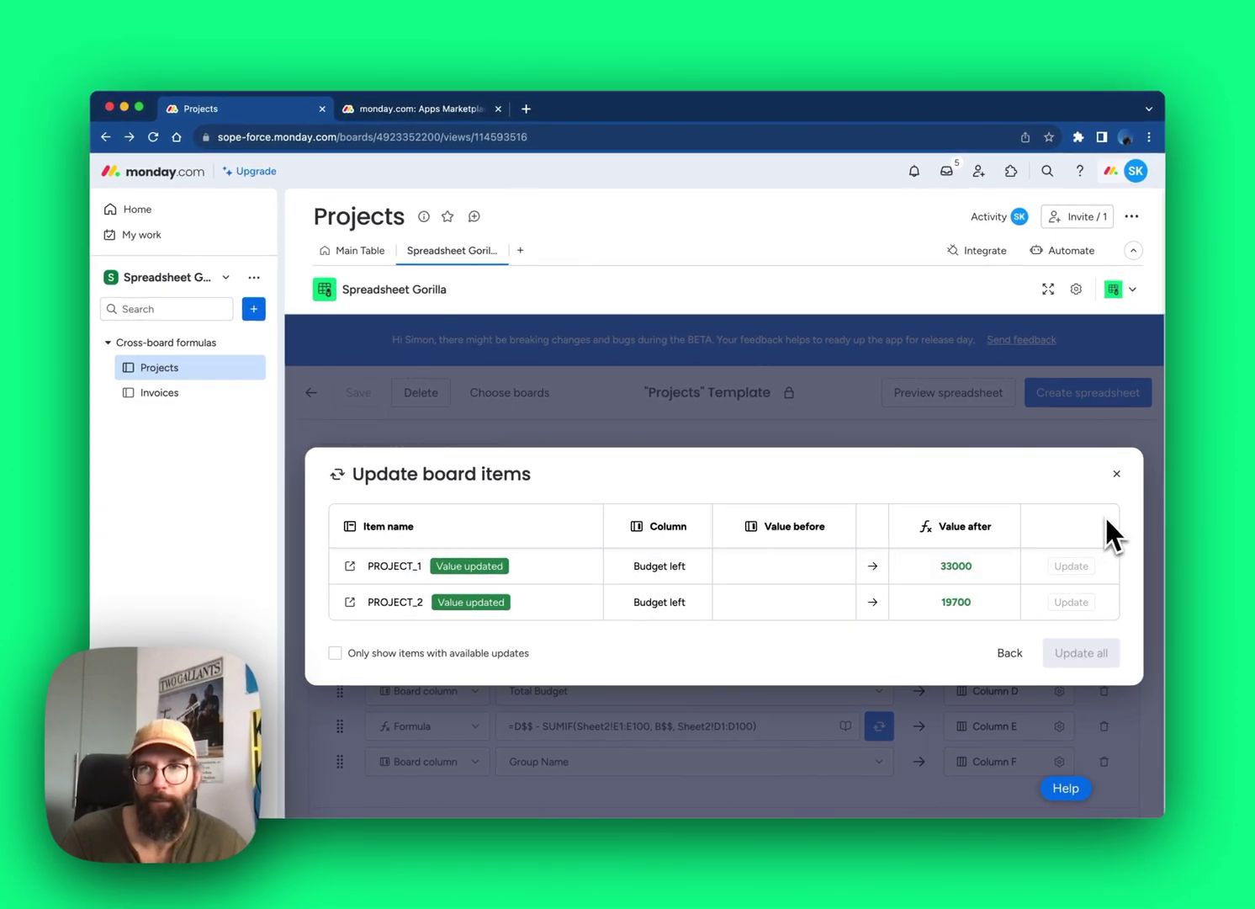
Close the update dialog and view the Main Table with Budget left totalling $52.700.
click(1116, 473)
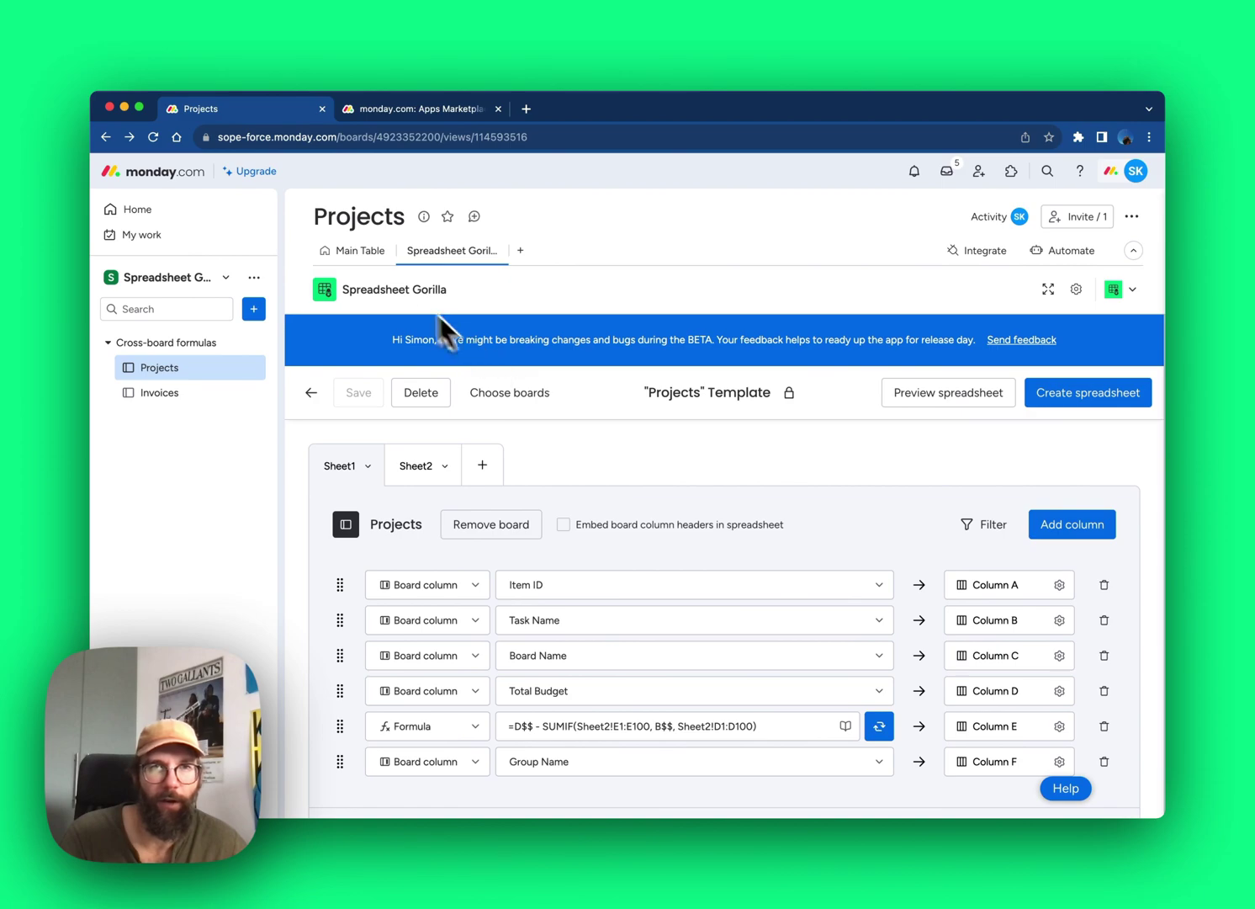
click(360, 252)
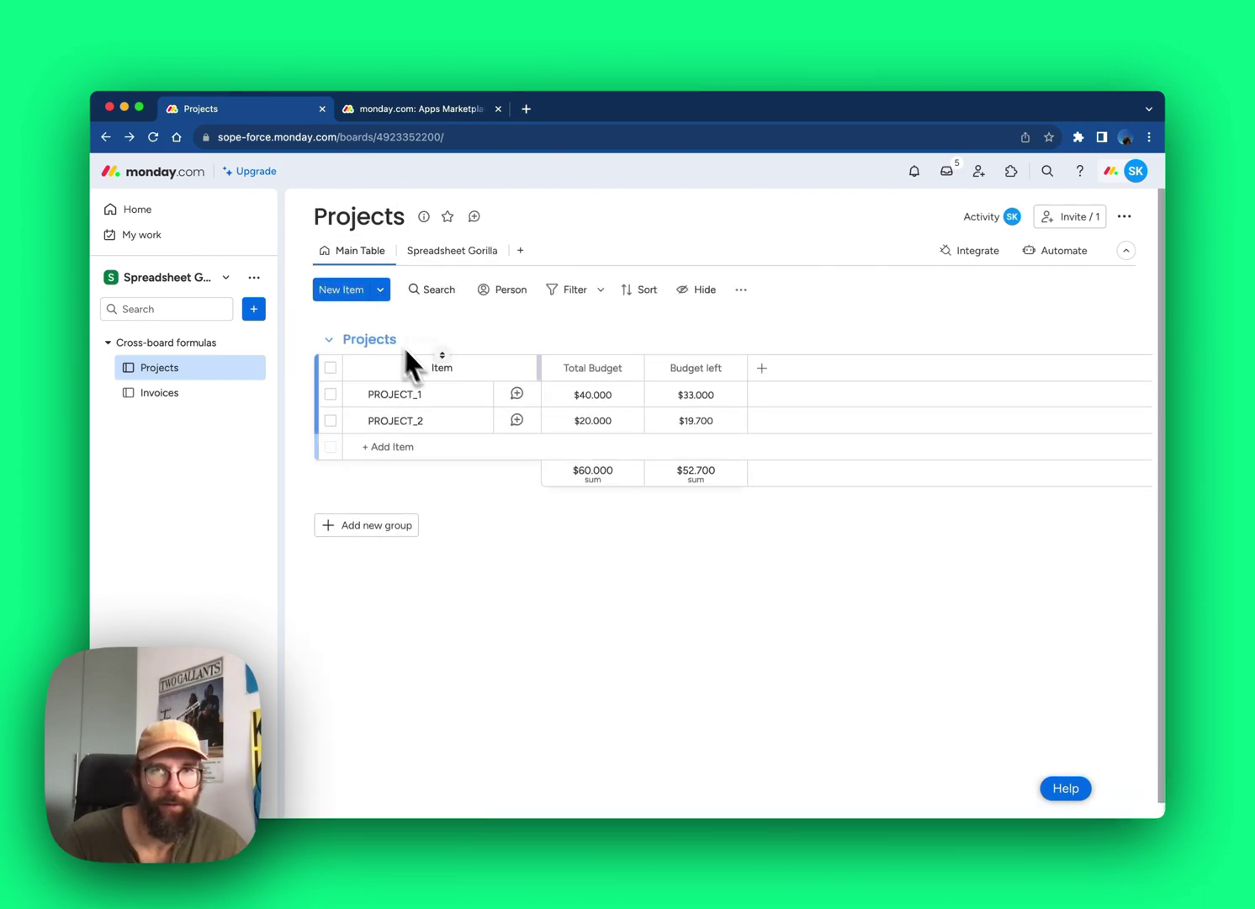